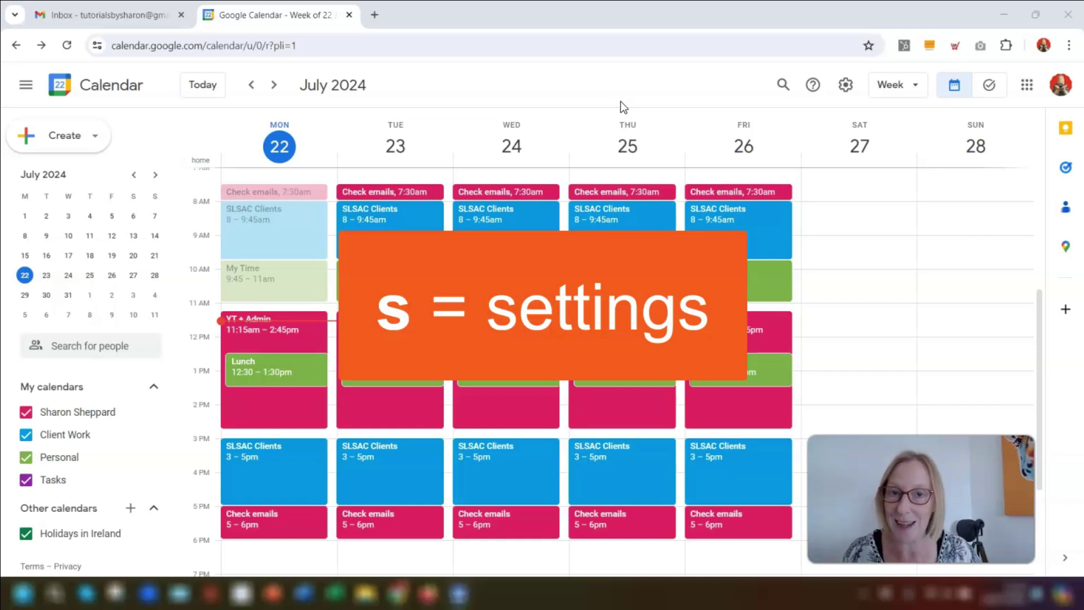
# - Review the default duration choices in the calendar's event settings and return to the week view
pyautogui.click(853, 97)
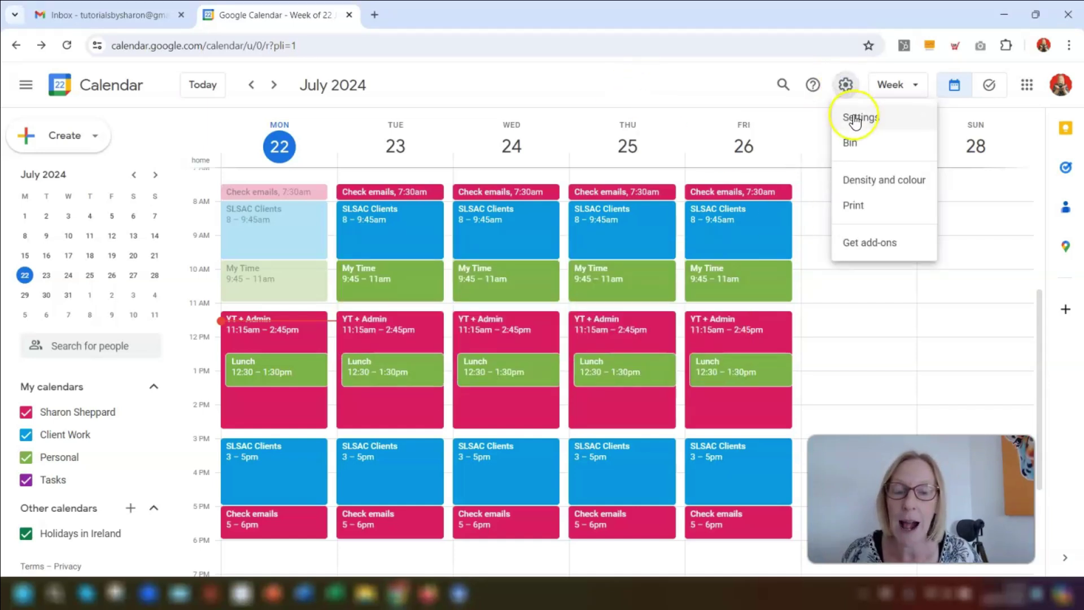
pyautogui.click(855, 116)
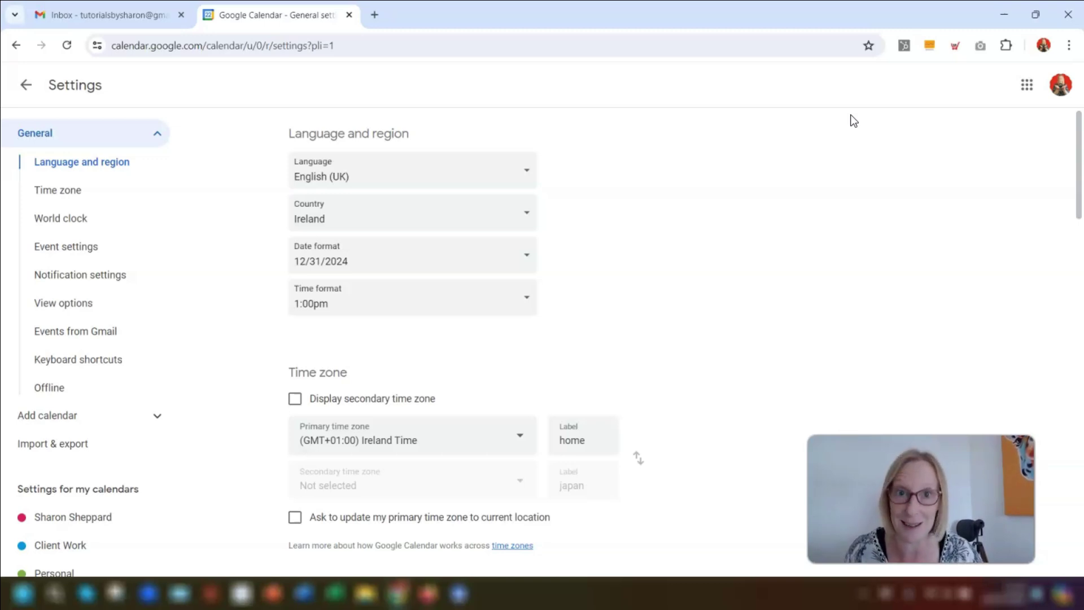
pyautogui.click(803, 113)
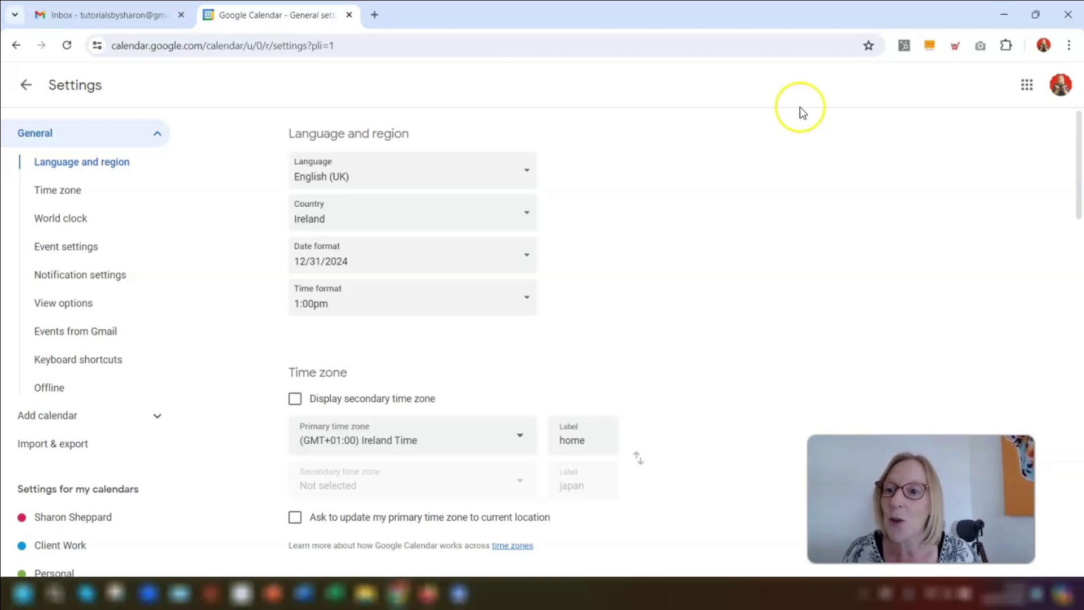
pyautogui.click(91, 252)
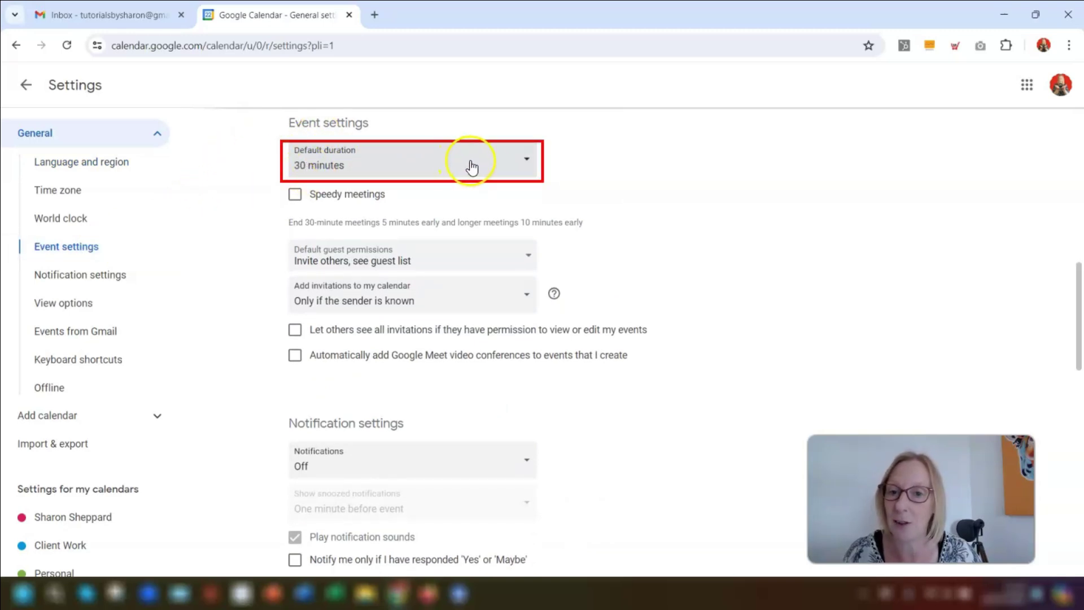
pyautogui.click(516, 166)
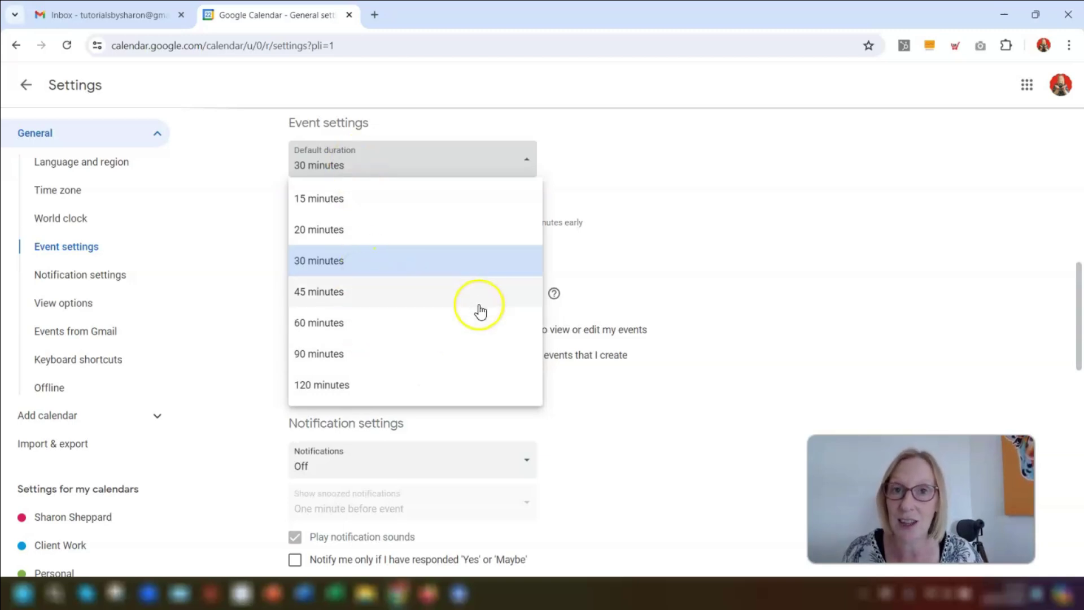
pyautogui.click(621, 181)
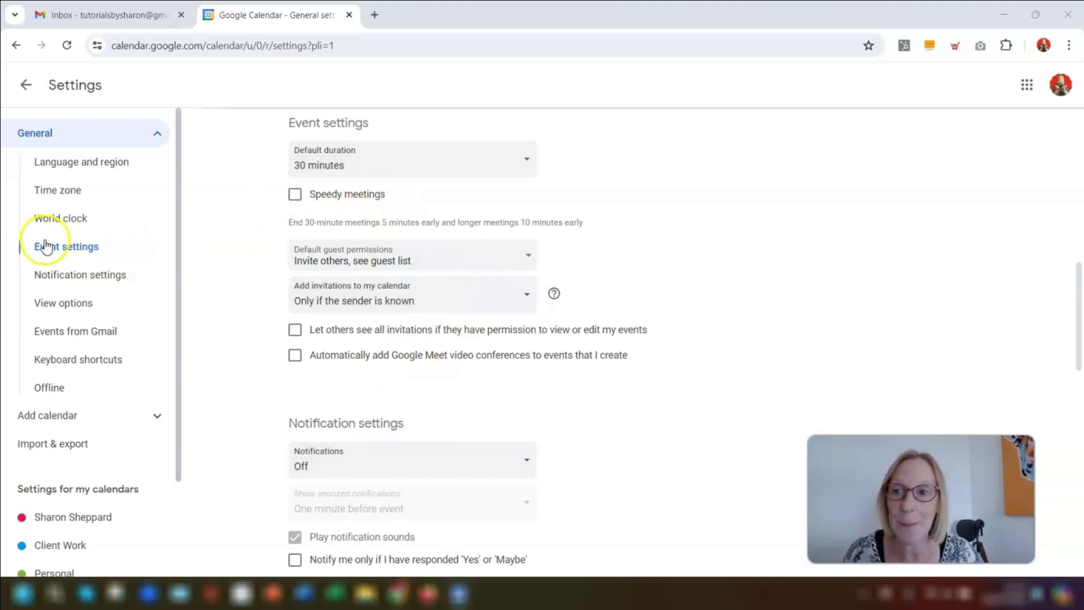
pyautogui.click(25, 90)
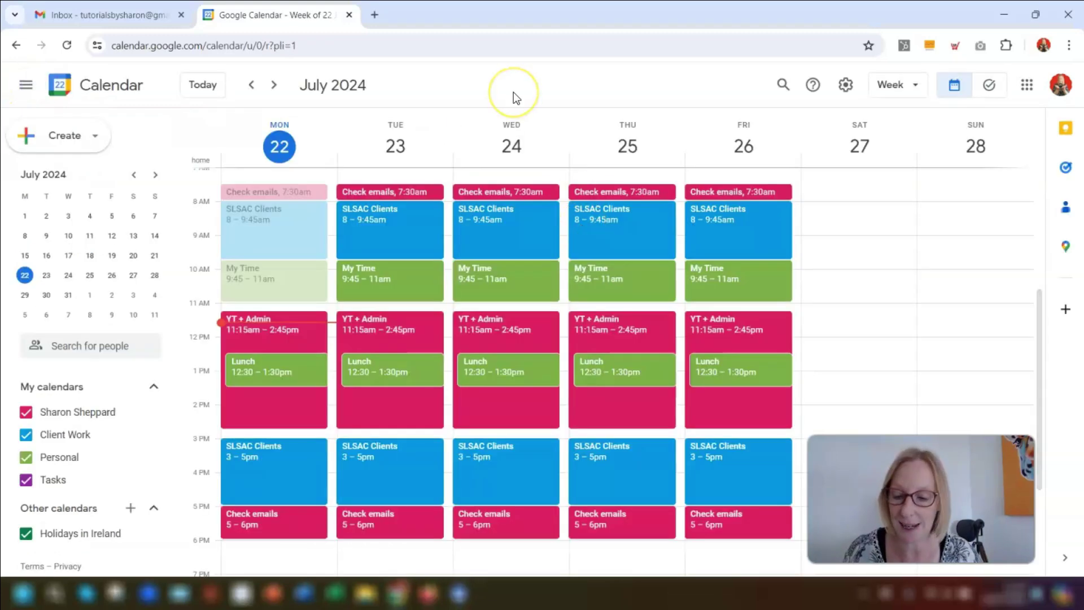
# - Turn off Show weekends in the view options and return to the calendar
pyautogui.hotkey('alt', 'Left')
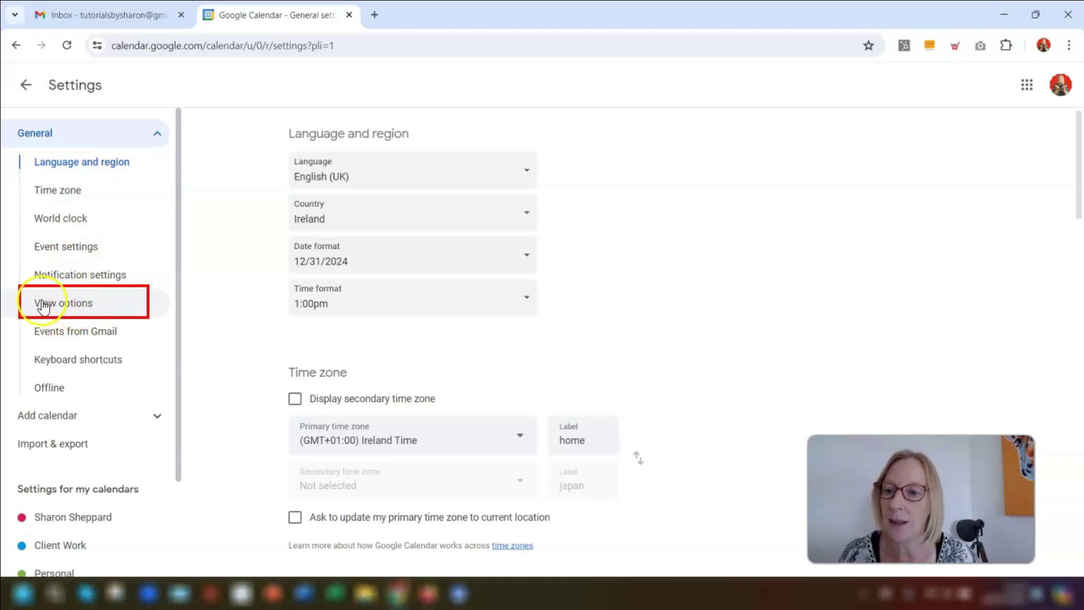
pyautogui.click(82, 306)
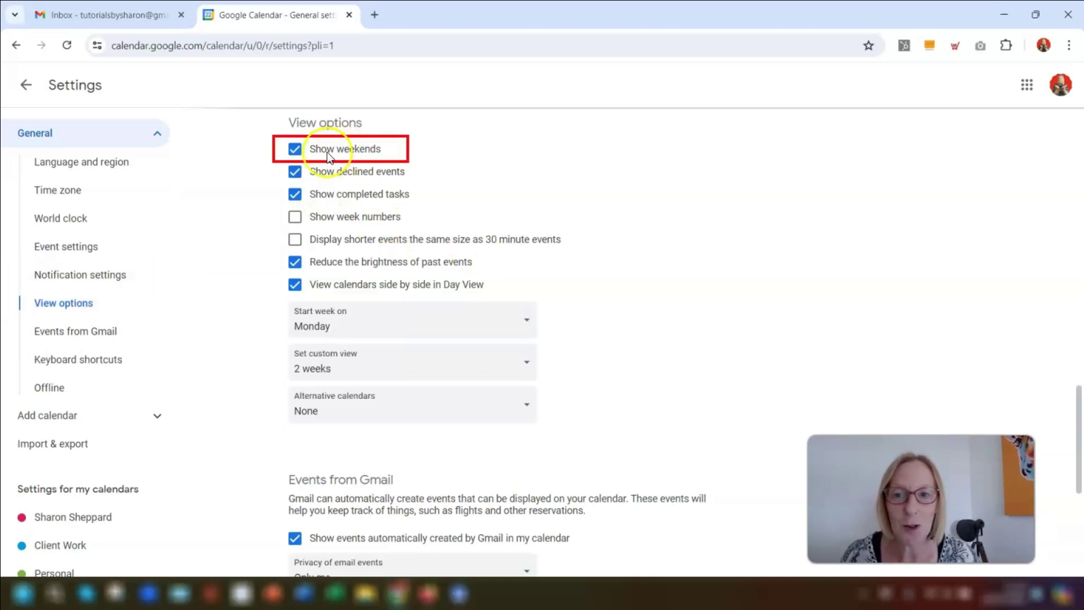
pyautogui.click(296, 150)
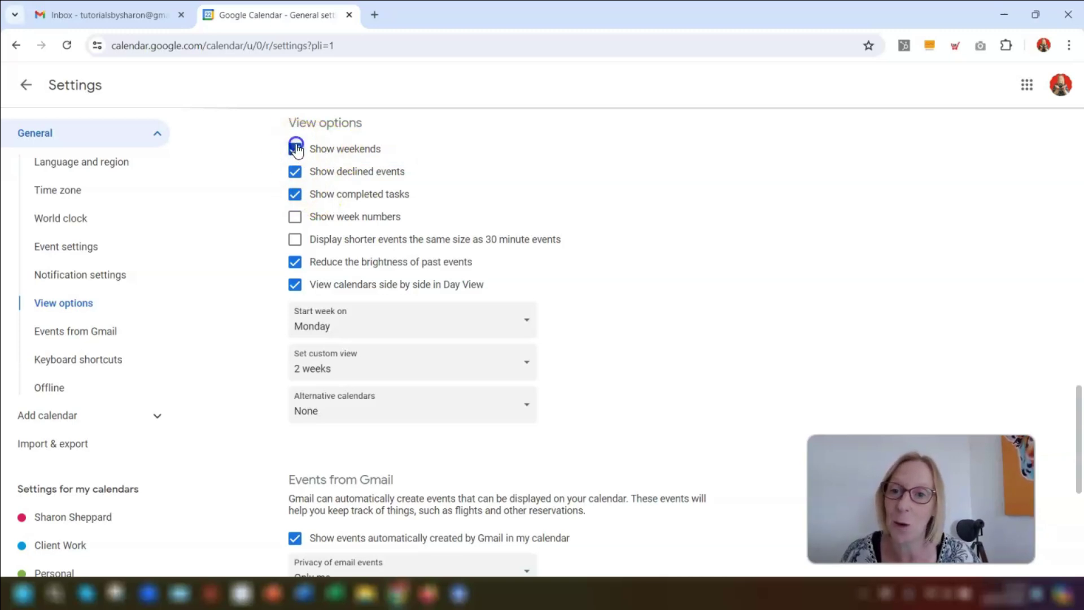
pyautogui.click(28, 87)
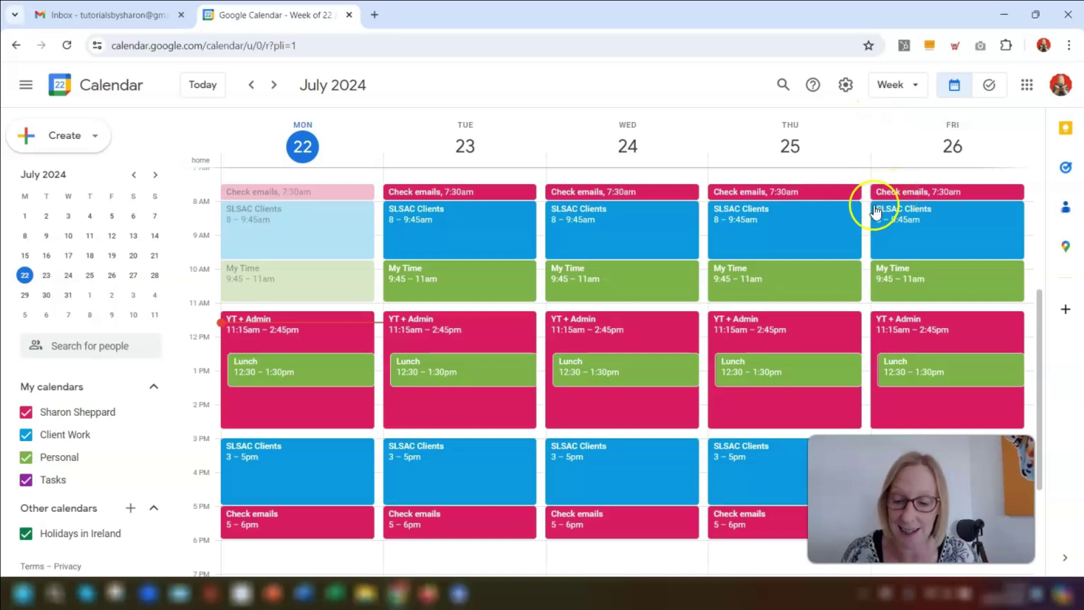
# - Turn Show weekends back on in the calendar's view options
pyautogui.press('s')
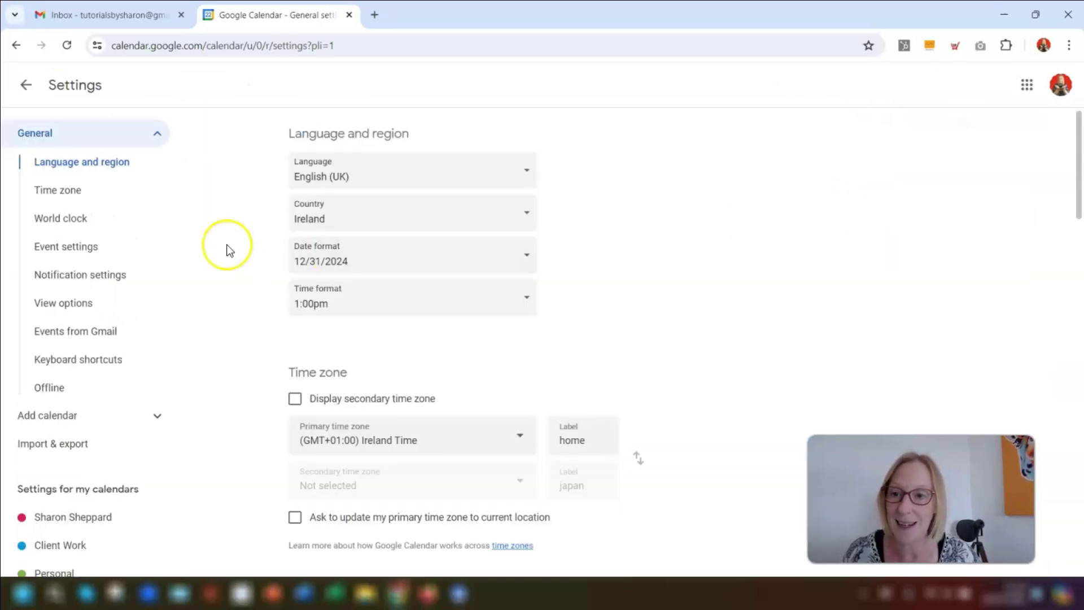
pyautogui.click(63, 305)
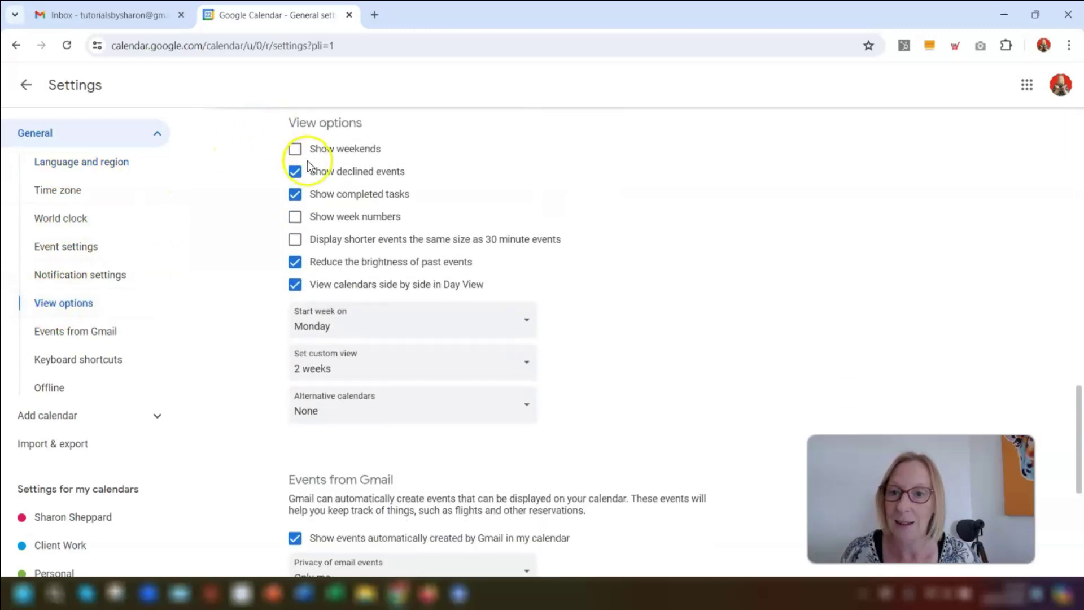
pyautogui.click(295, 150)
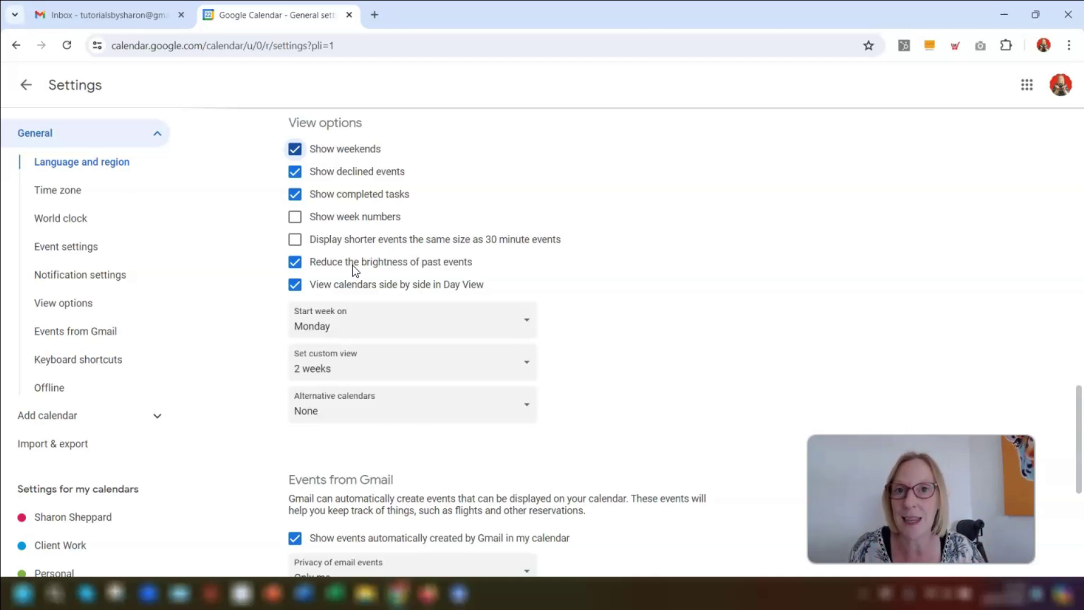
# - Turn off Reduce the brightness of past events and display the calendar week containing 2 July 2024
pyautogui.click(295, 262)
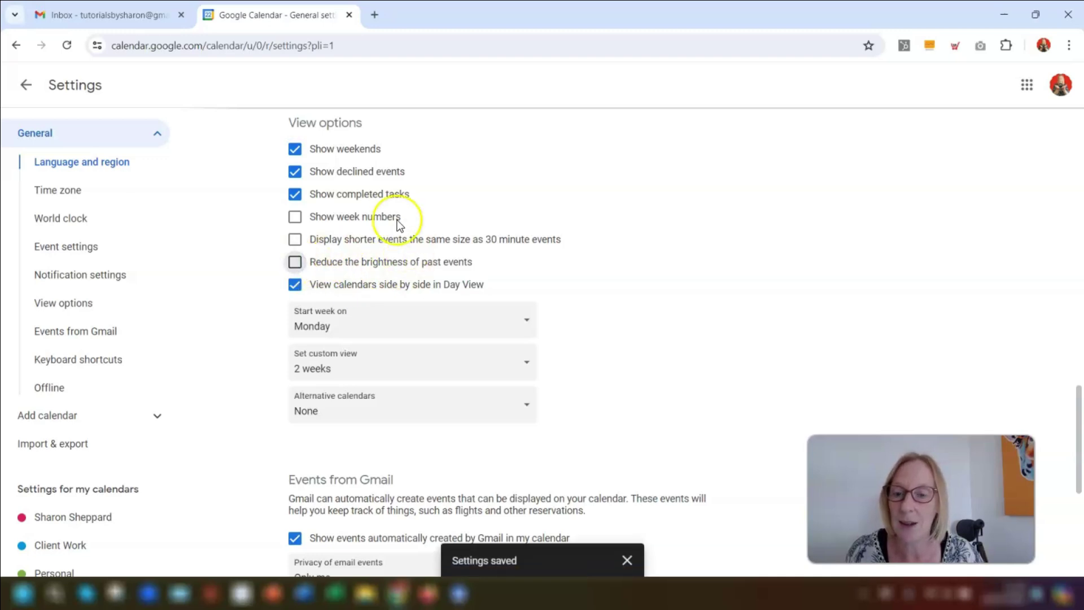
pyautogui.click(26, 84)
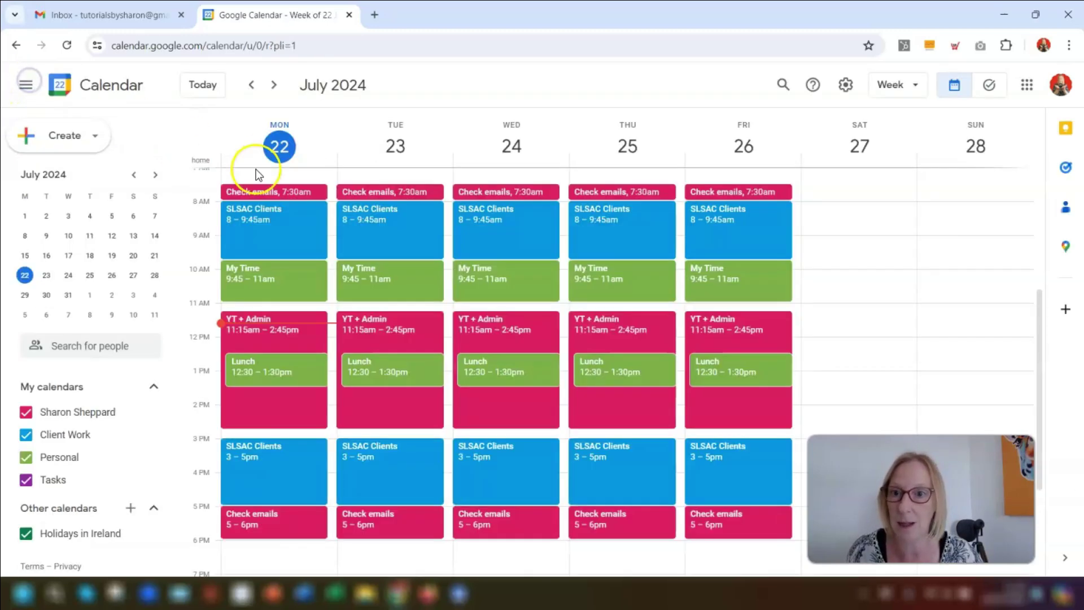
pyautogui.click(45, 217)
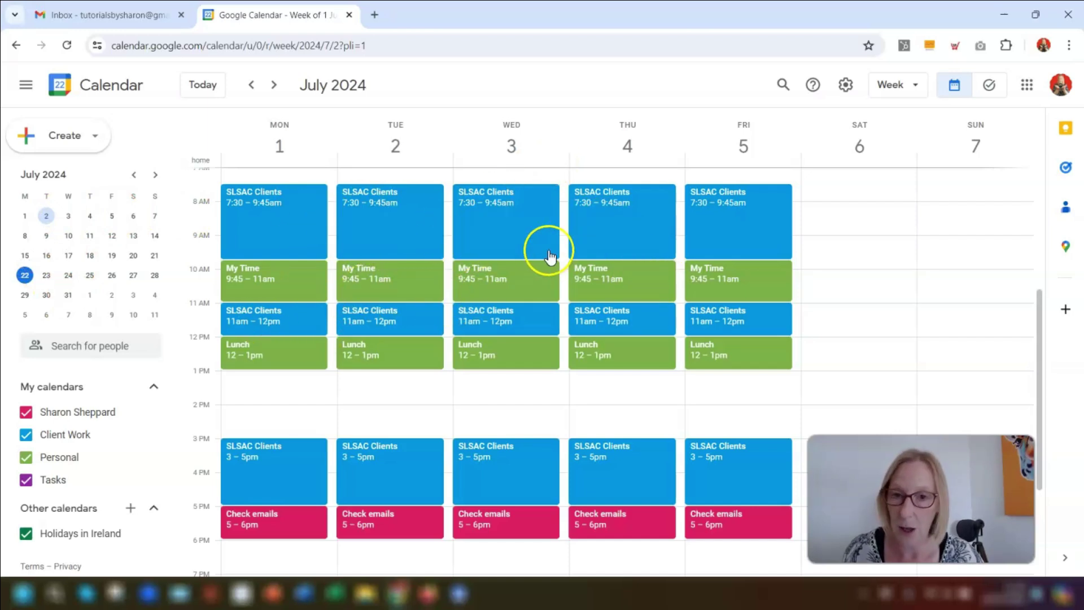
# - Turn Reduce the brightness of past events back on and display the calendar week containing 9 July 2024
pyautogui.press('s')
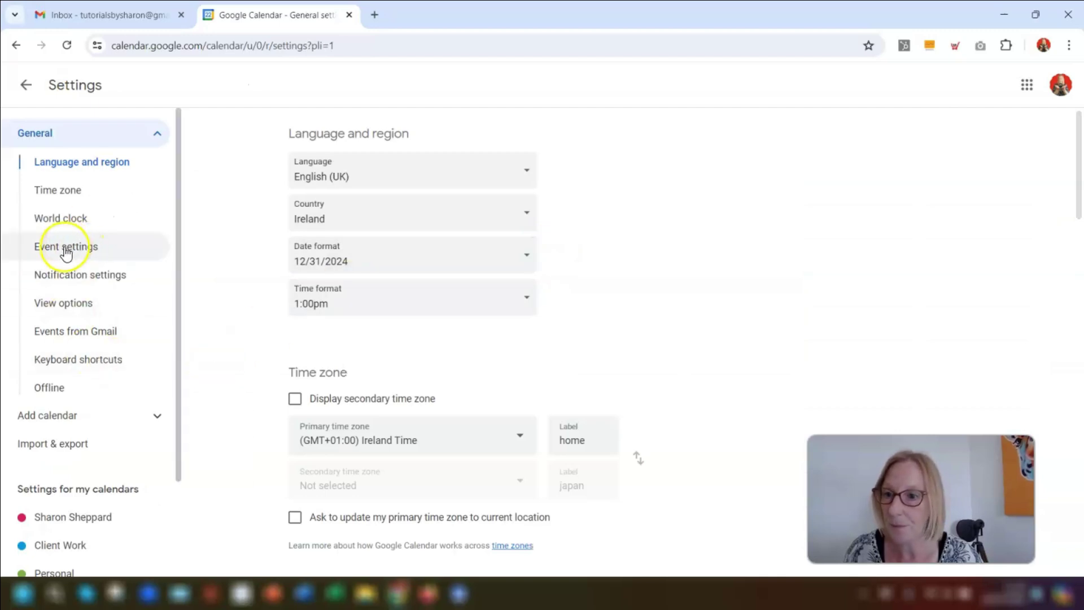
pyautogui.click(62, 304)
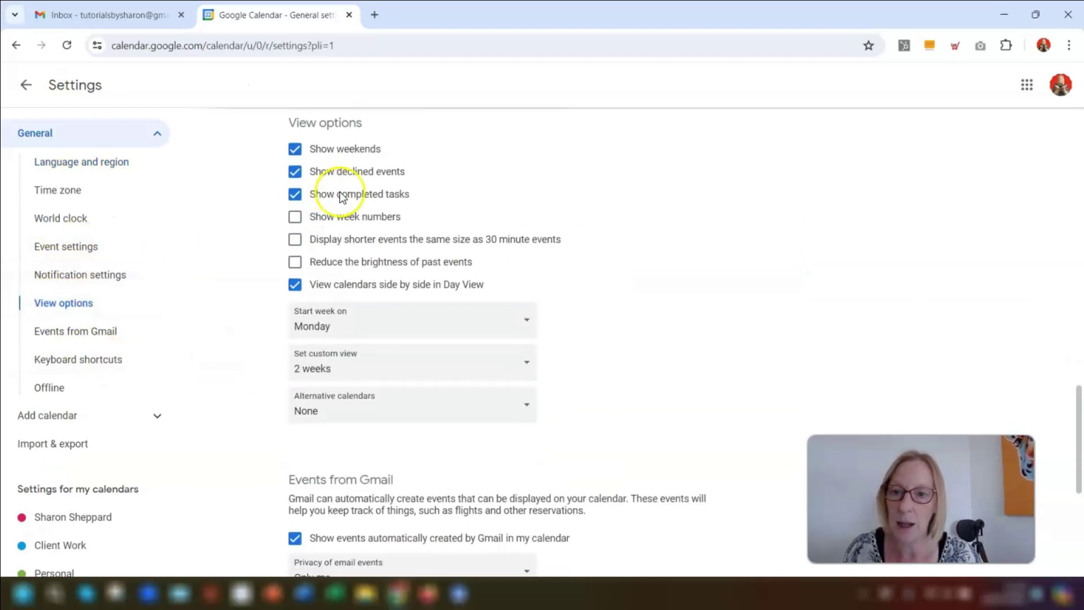
pyautogui.click(295, 262)
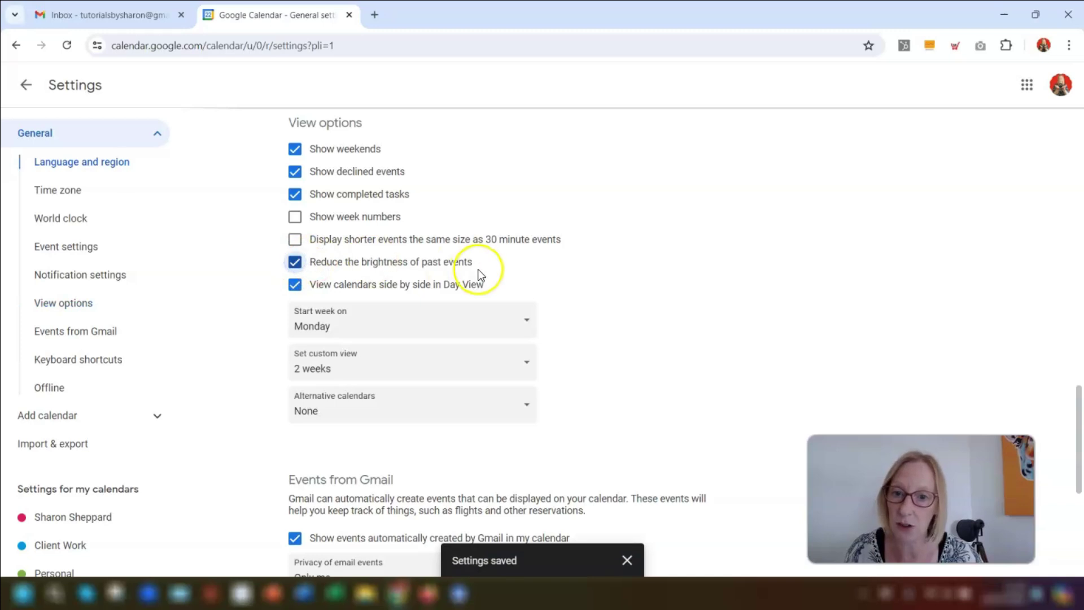
pyautogui.click(26, 85)
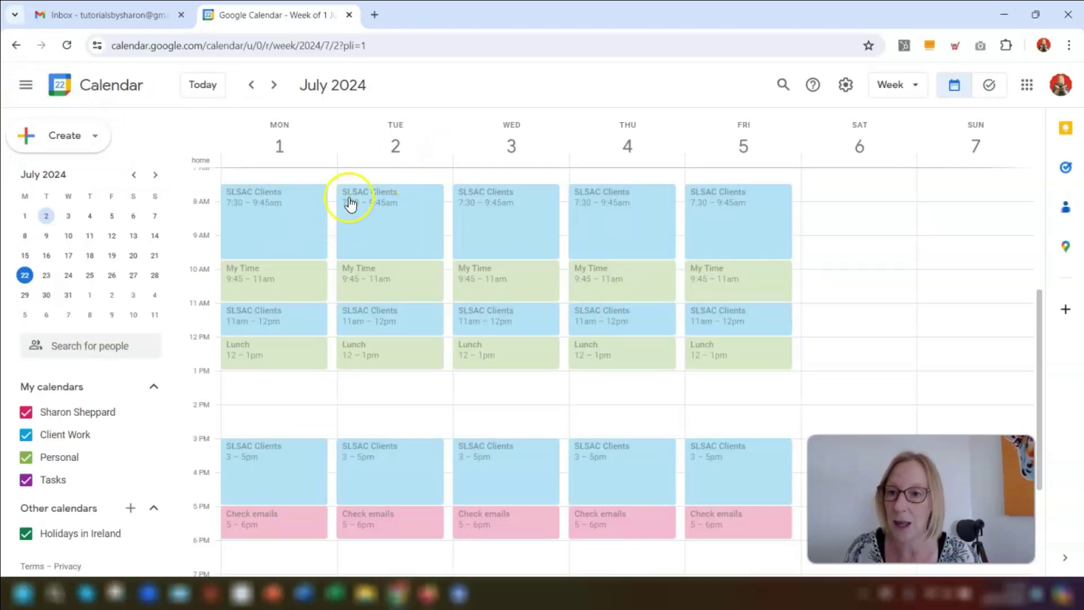
pyautogui.click(46, 236)
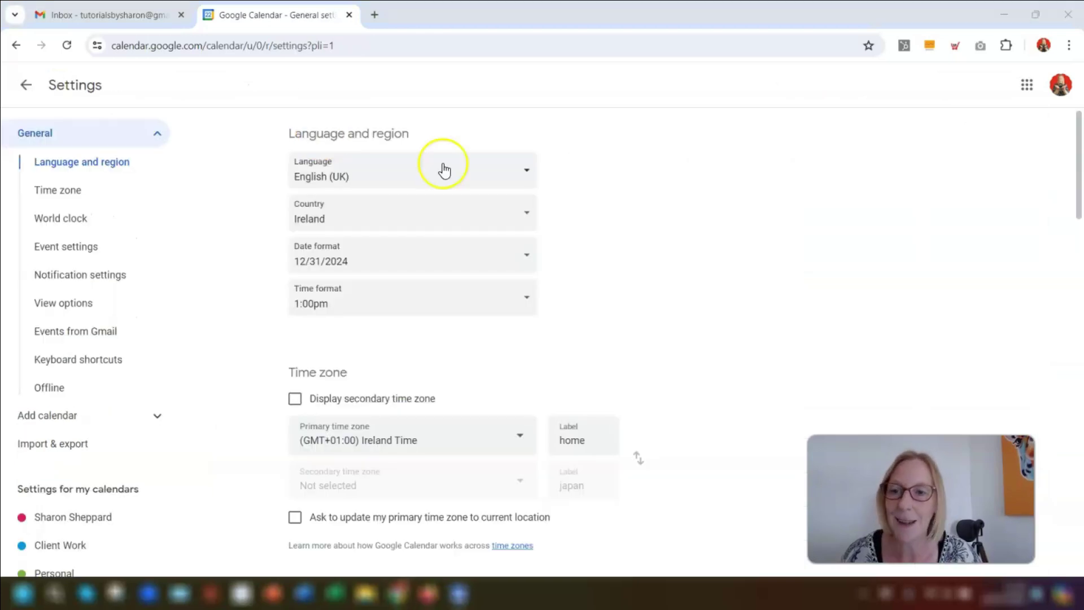
# - Review the available Start week on days in the calendar's view options
pyautogui.click(65, 305)
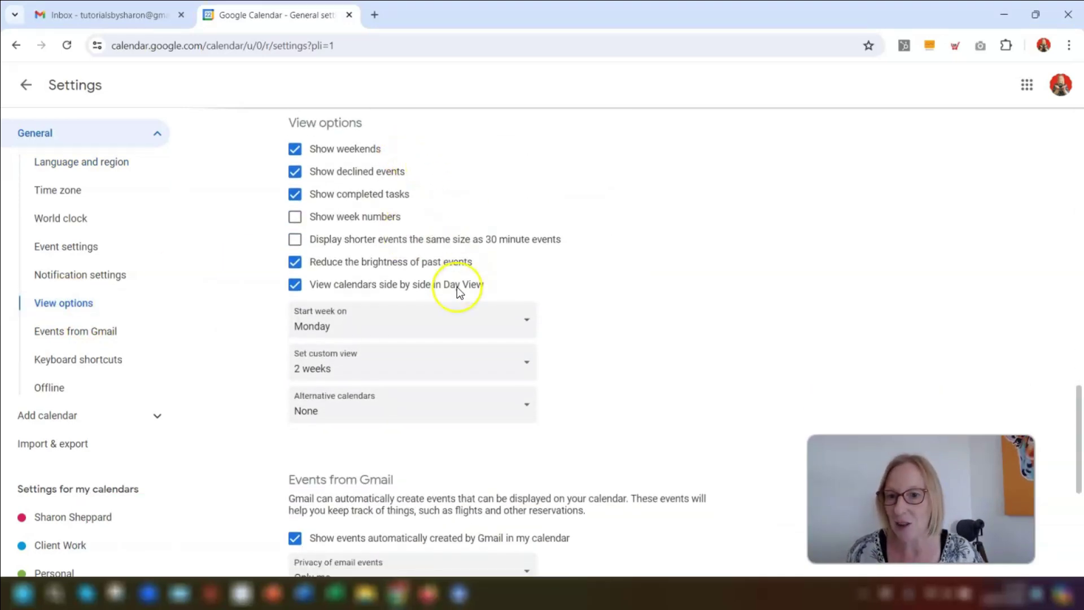
pyautogui.scroll(-3, 375, 285)
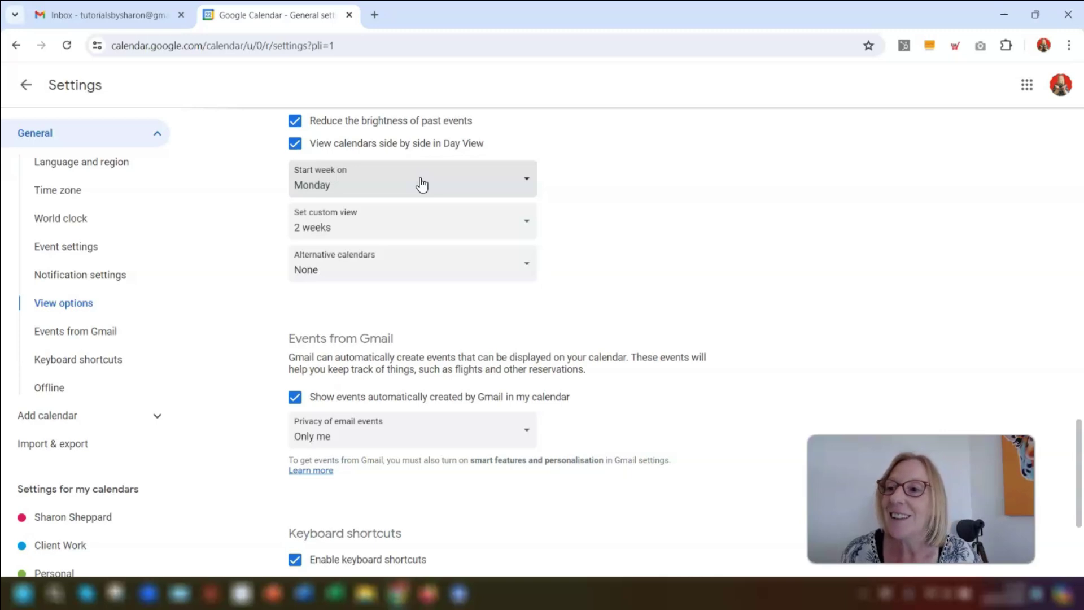
pyautogui.click(526, 182)
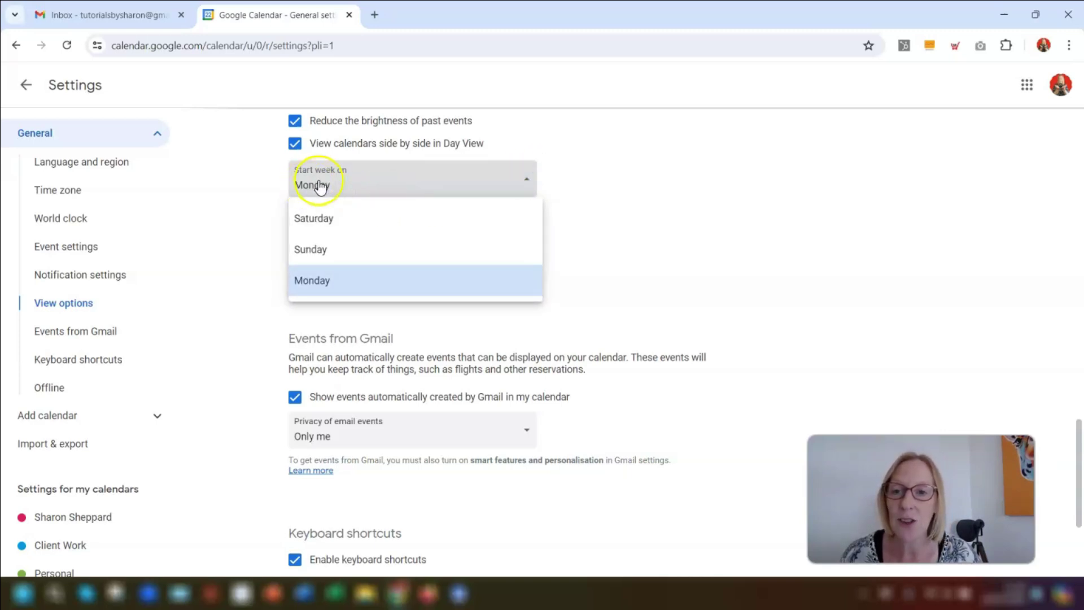
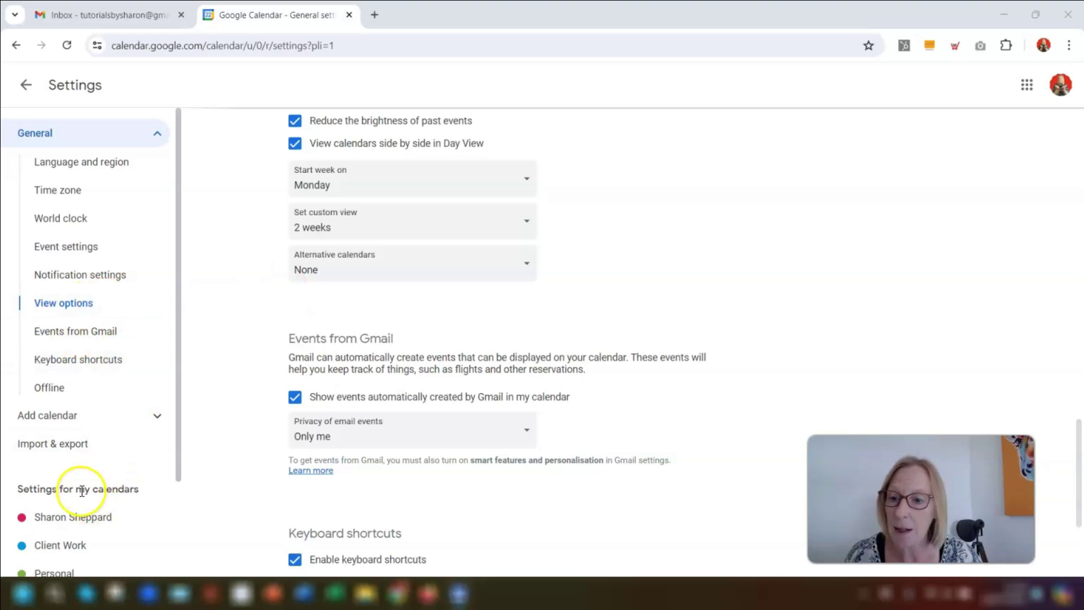
# - Review the Daily agenda choices in the main calendar's other notifications settings and return to the calendar
pyautogui.scroll(-2, 73, 455)
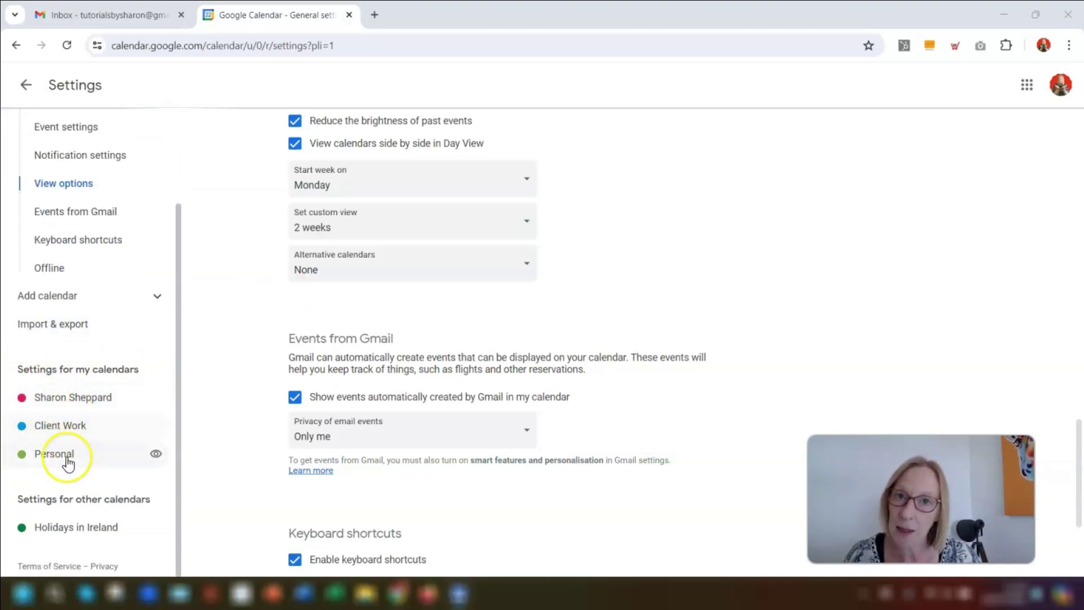
pyautogui.click(63, 399)
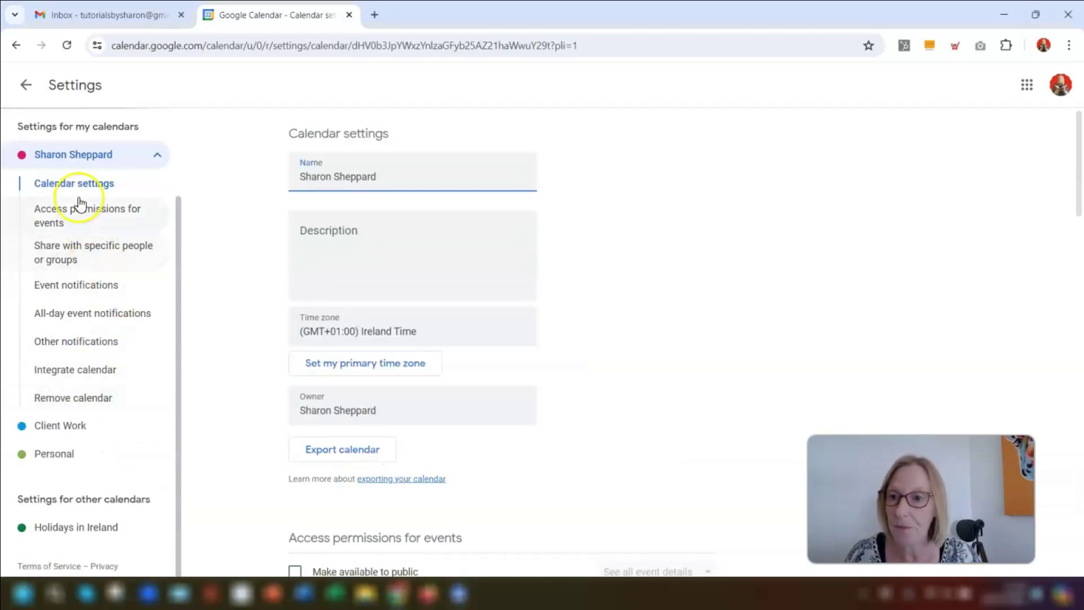
pyautogui.click(88, 346)
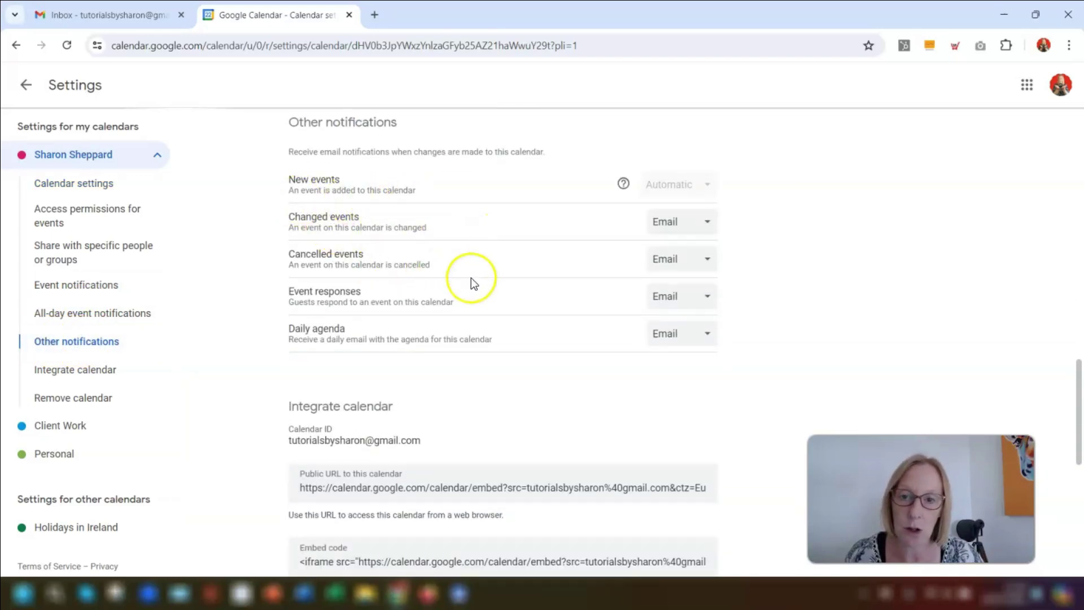
pyautogui.moveTo(288, 329); pyautogui.dragTo(345, 331)
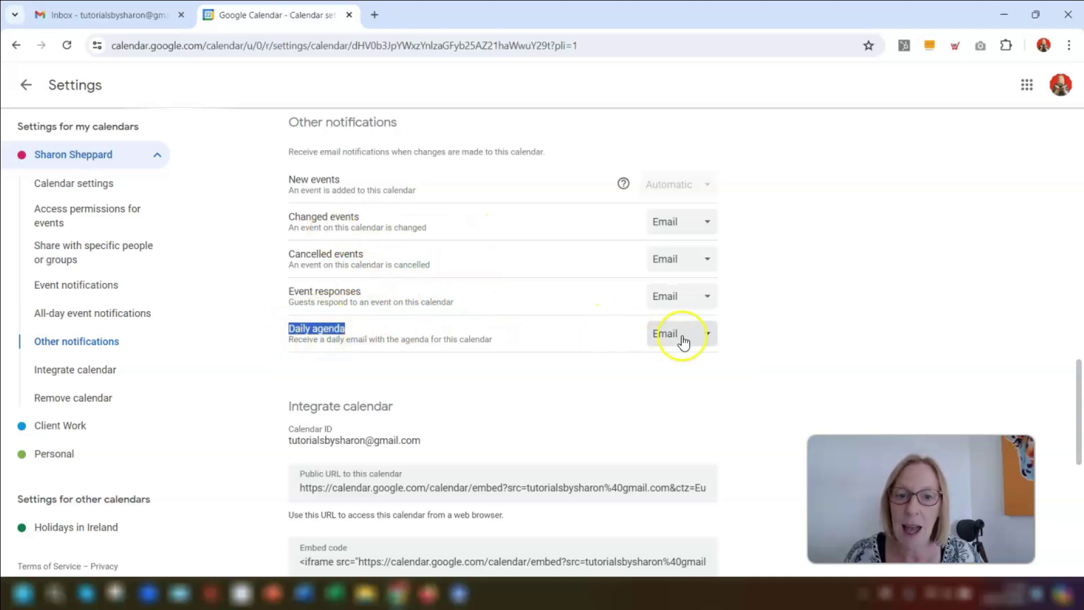
pyautogui.click(707, 334)
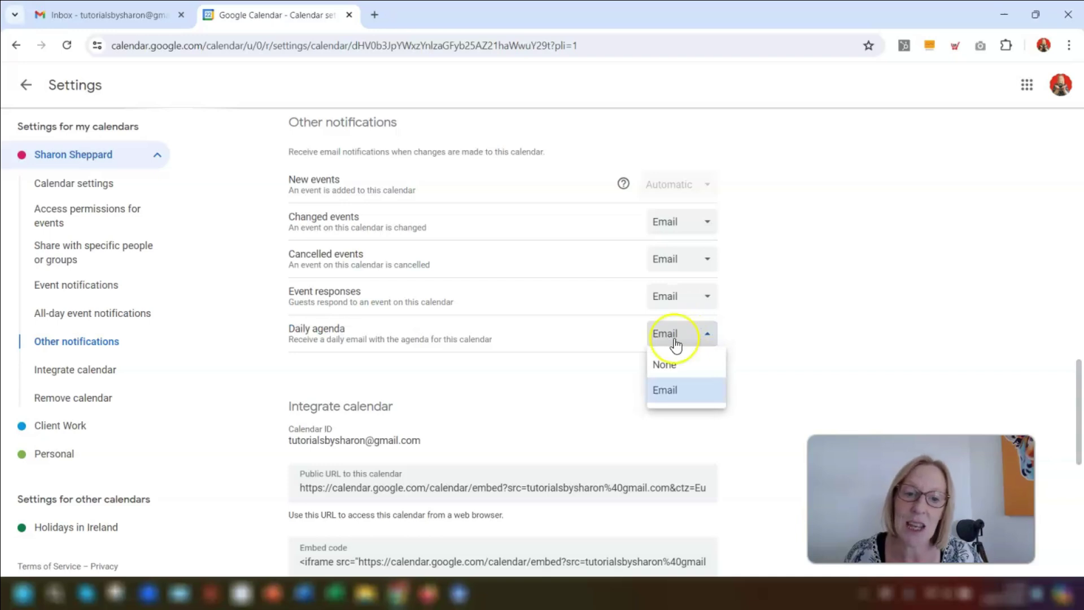
pyautogui.click(243, 315)
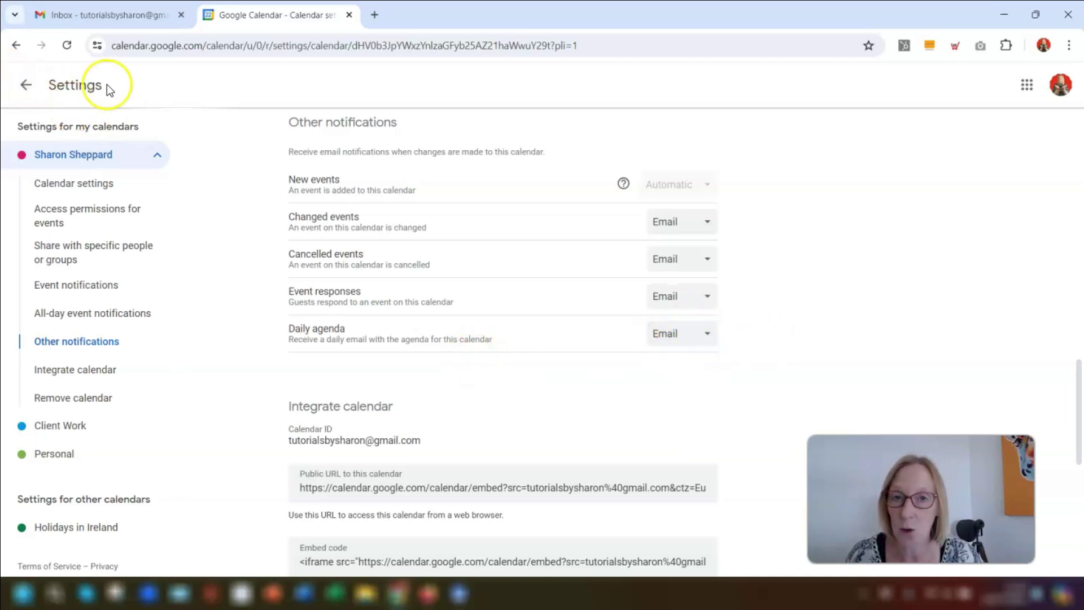
pyautogui.click(27, 86)
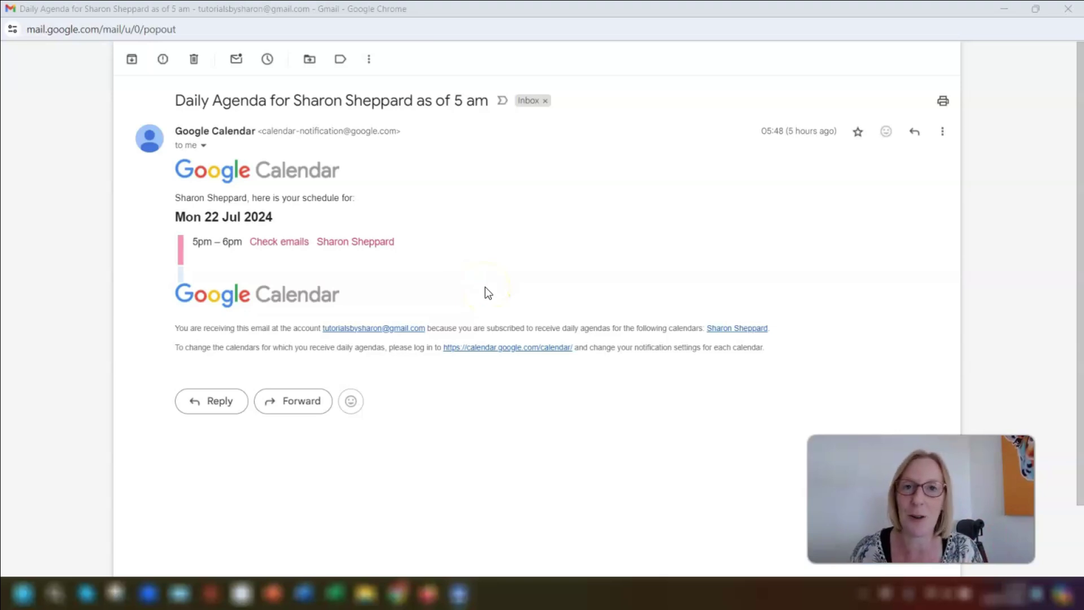
# - Return to the calendar and choose a Daily agenda option in the main calendar's other notifications settings
pyautogui.hotkey('alt', 'Tab')
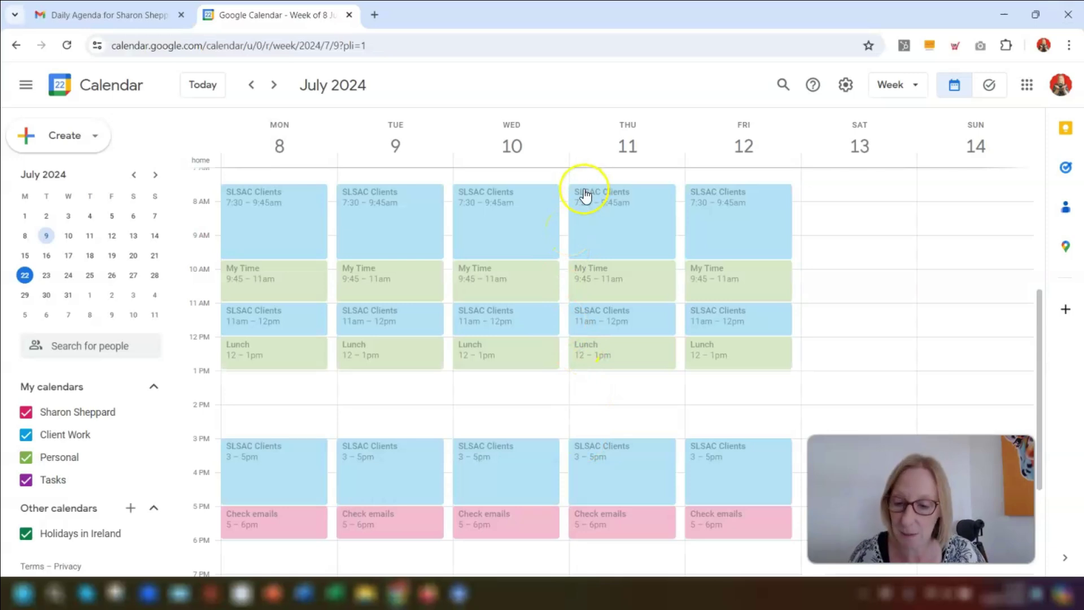
pyautogui.press('s')
pyautogui.scroll(-3, 102, 475)
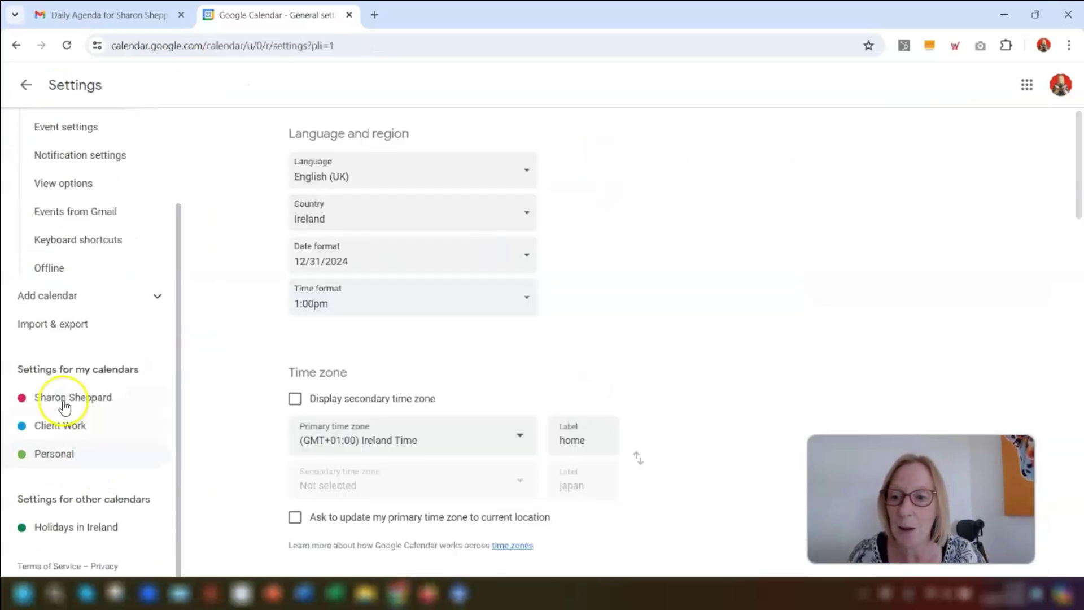
pyautogui.click(84, 400)
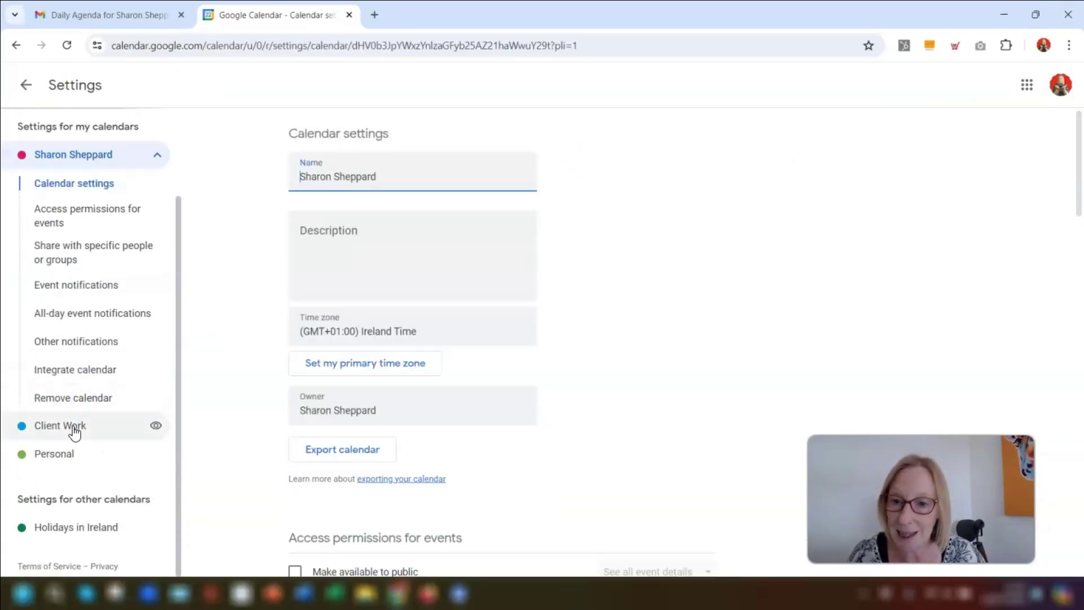
pyautogui.click(79, 341)
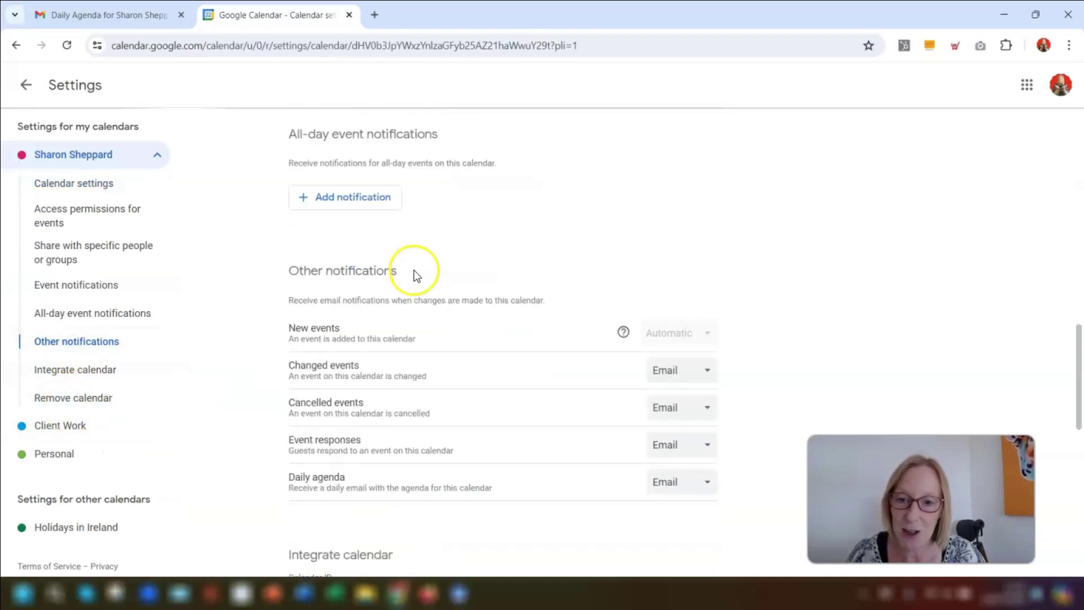
pyautogui.scroll(-5, 407, 317)
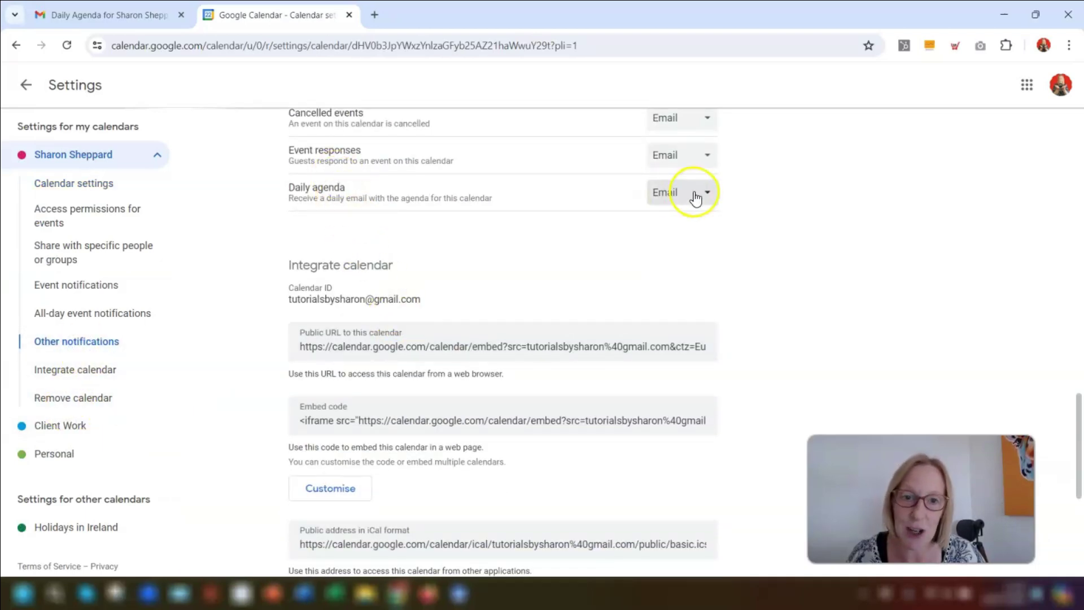
pyautogui.click(695, 198)
pyautogui.click(693, 225)
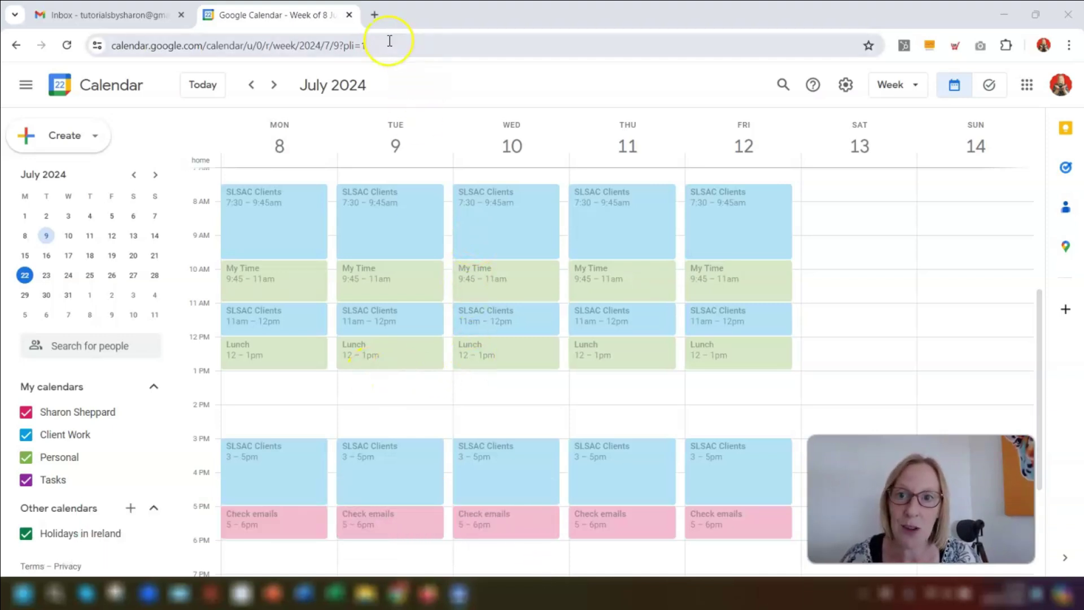
# - Load cal.new in a new browser tab to start a new calendar event
pyautogui.click(374, 15)
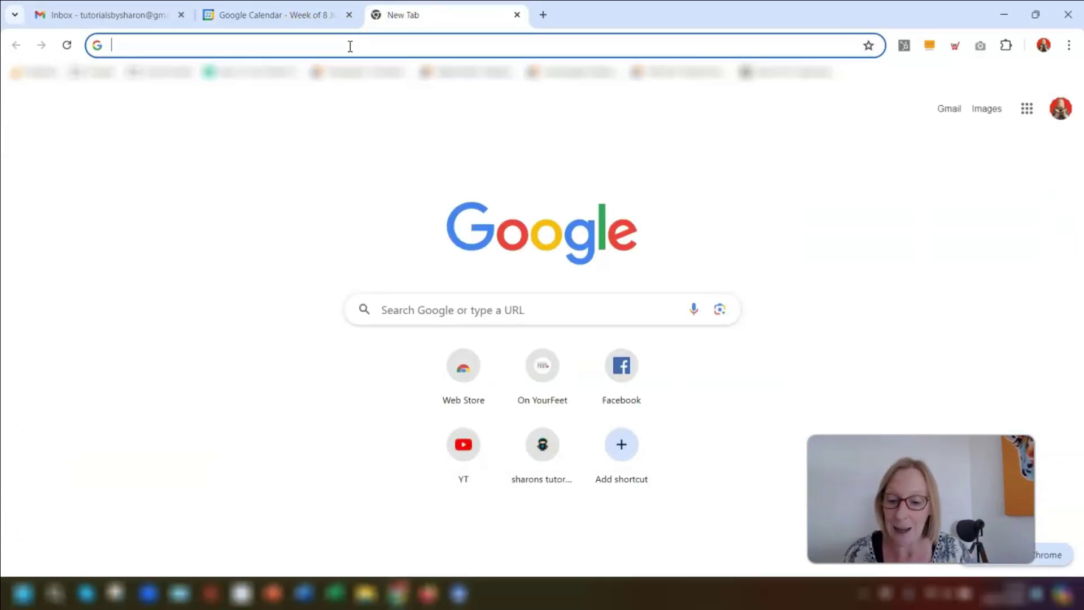
pyautogui.write('cal.new')
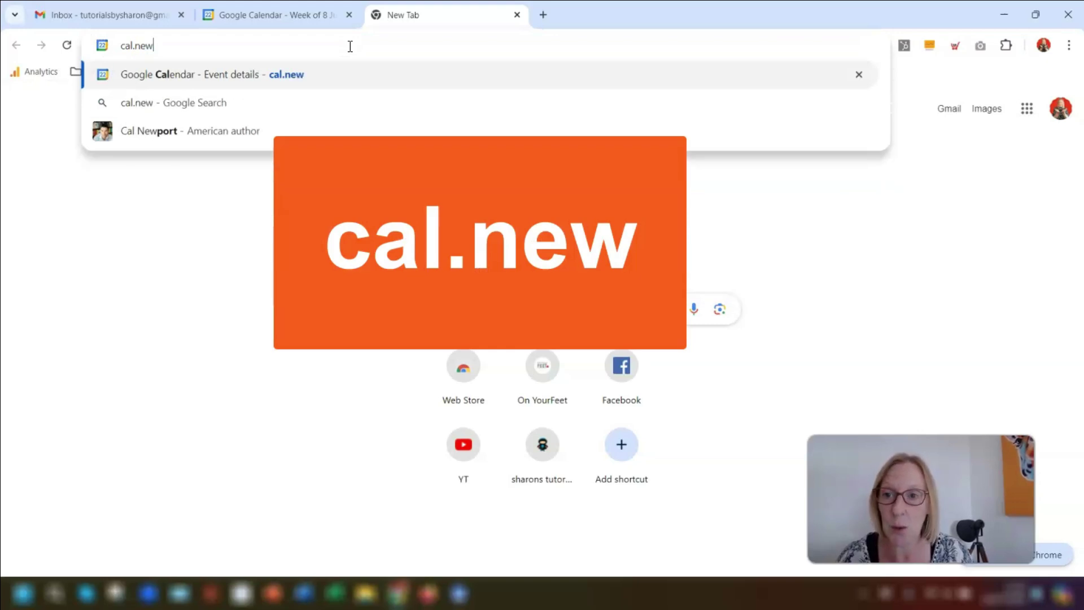
pyautogui.press('Return')
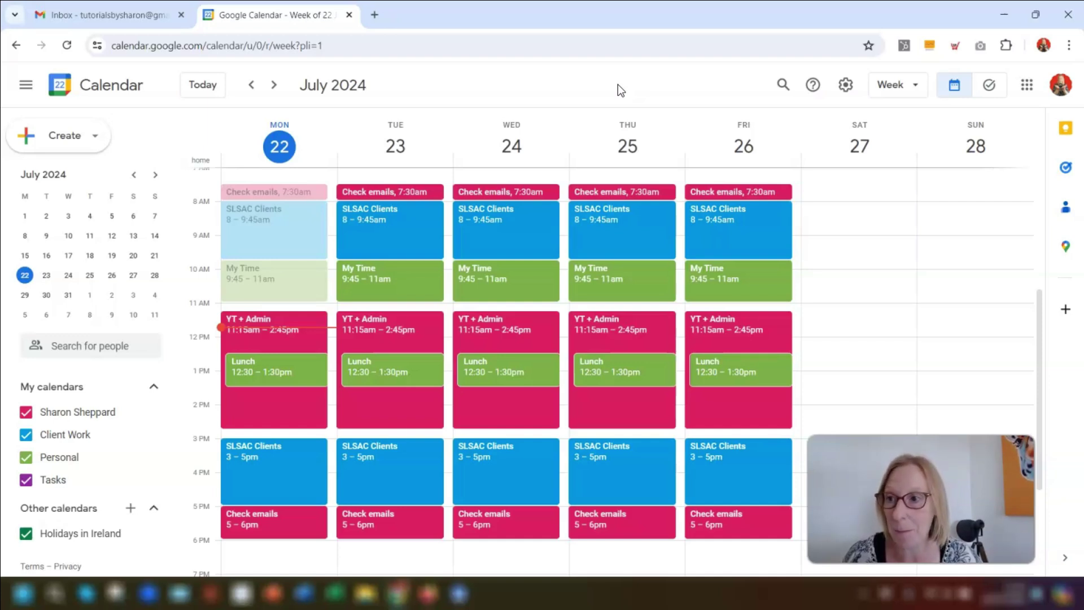
# - Cycle the current calendar through the Day, Week, Month and Year views
pyautogui.press('k')
pyautogui.press('t')
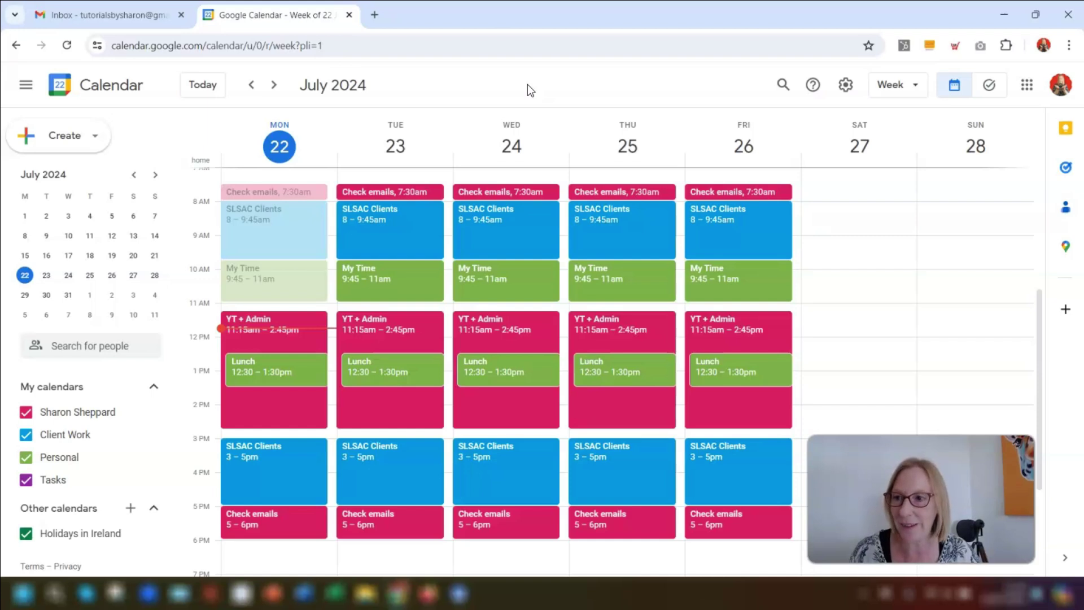
pyautogui.press('d')
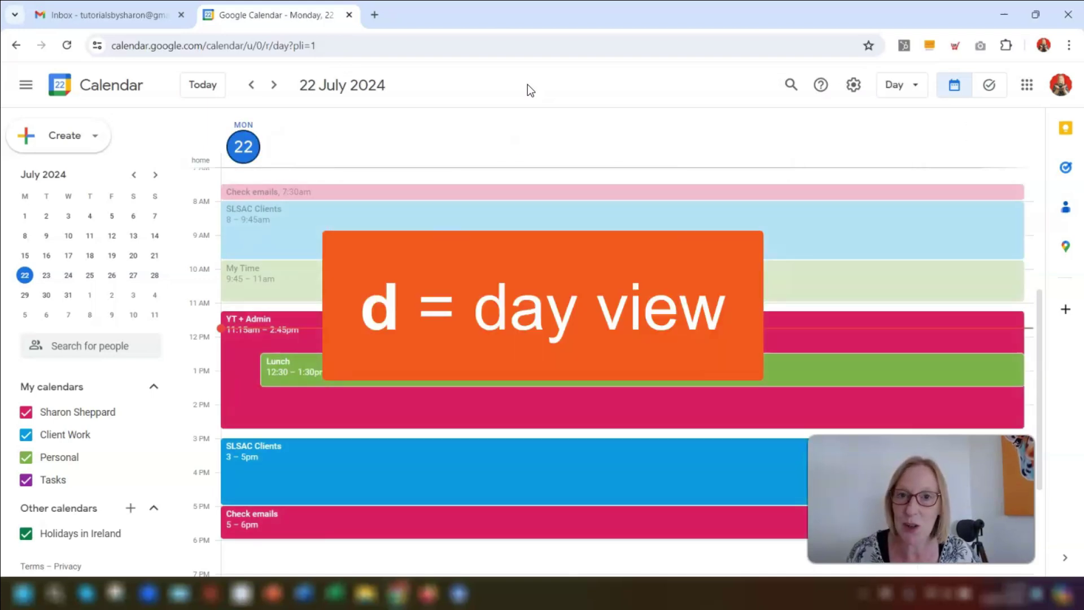
pyautogui.press('w')
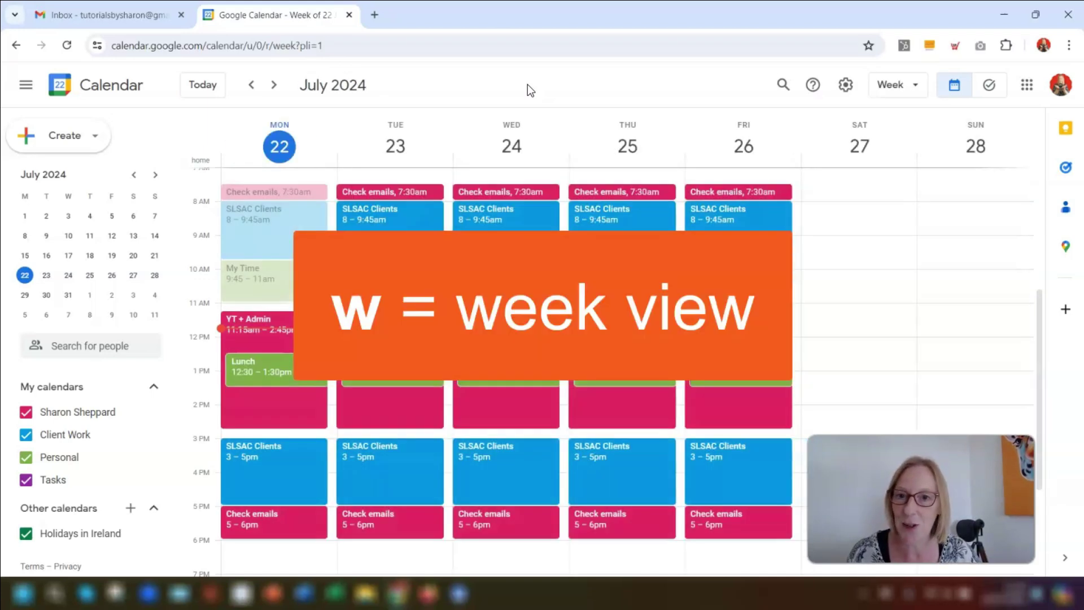
pyautogui.press('m')
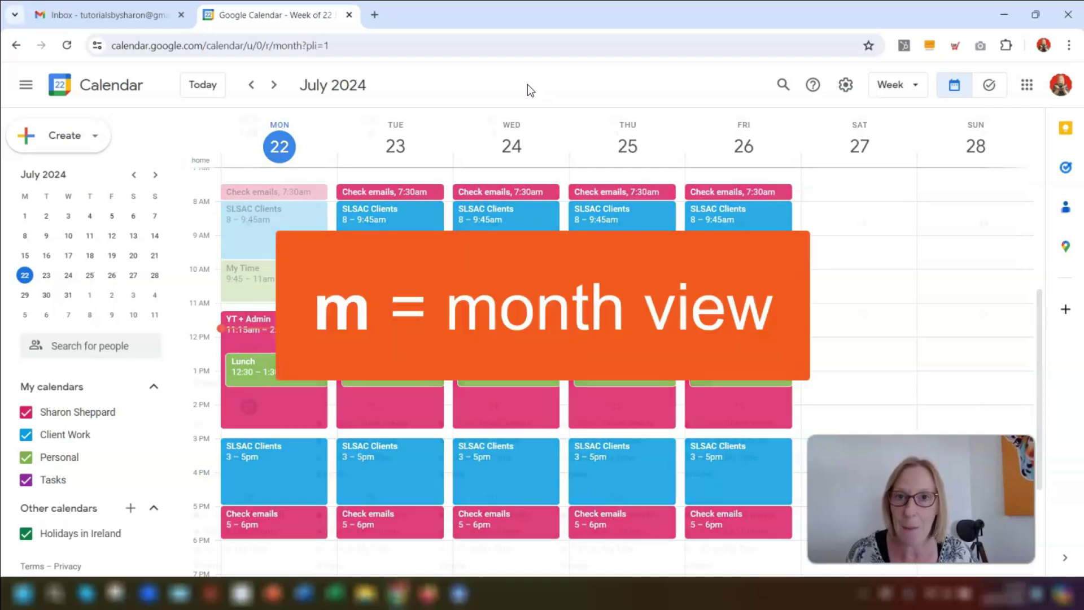
pyautogui.press('y')
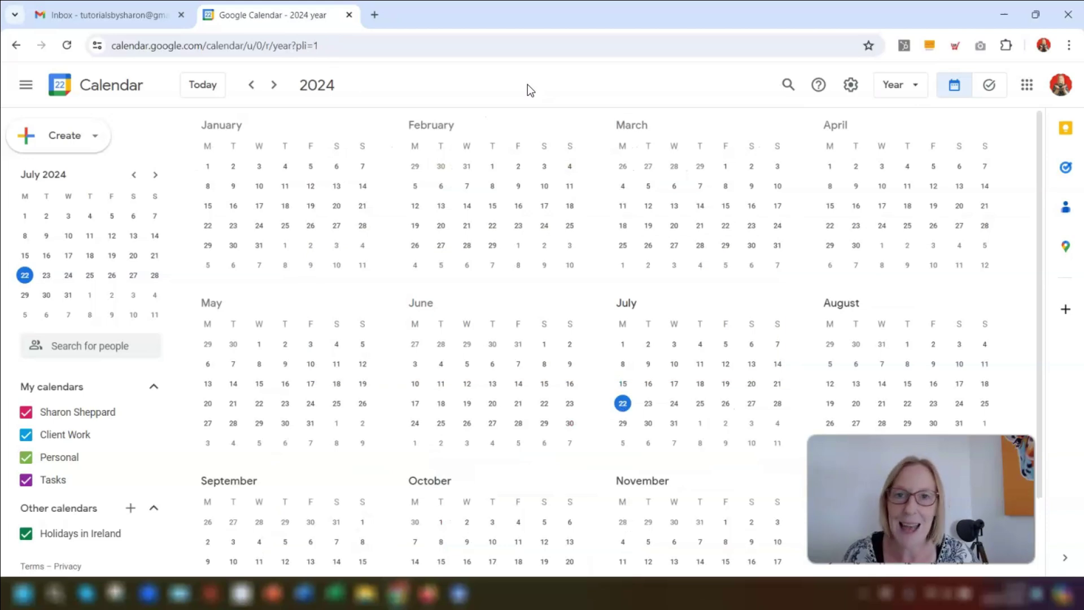
# - Display the calendar in Schedule view and browse the events starting from 24 July 2024
pyautogui.press('a')
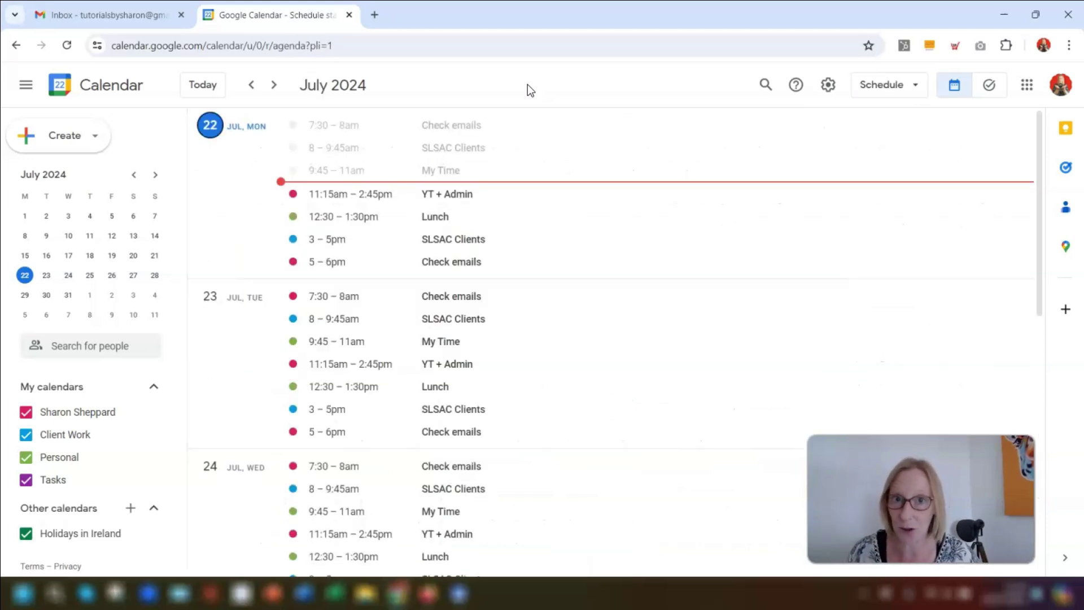
pyautogui.scroll(-10, 688, 295)
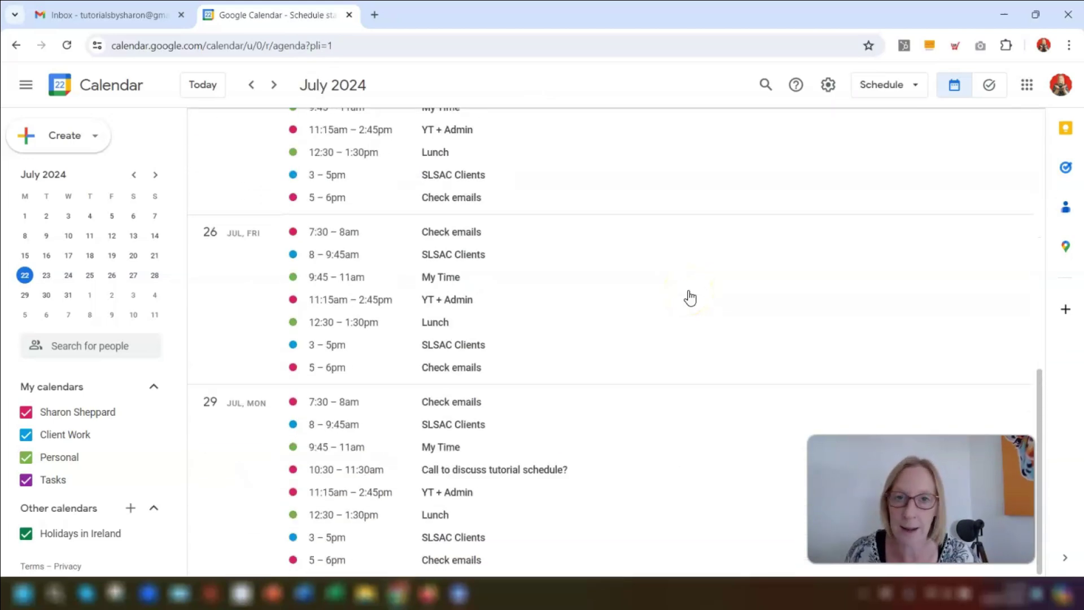
pyautogui.scroll(10, 690, 298)
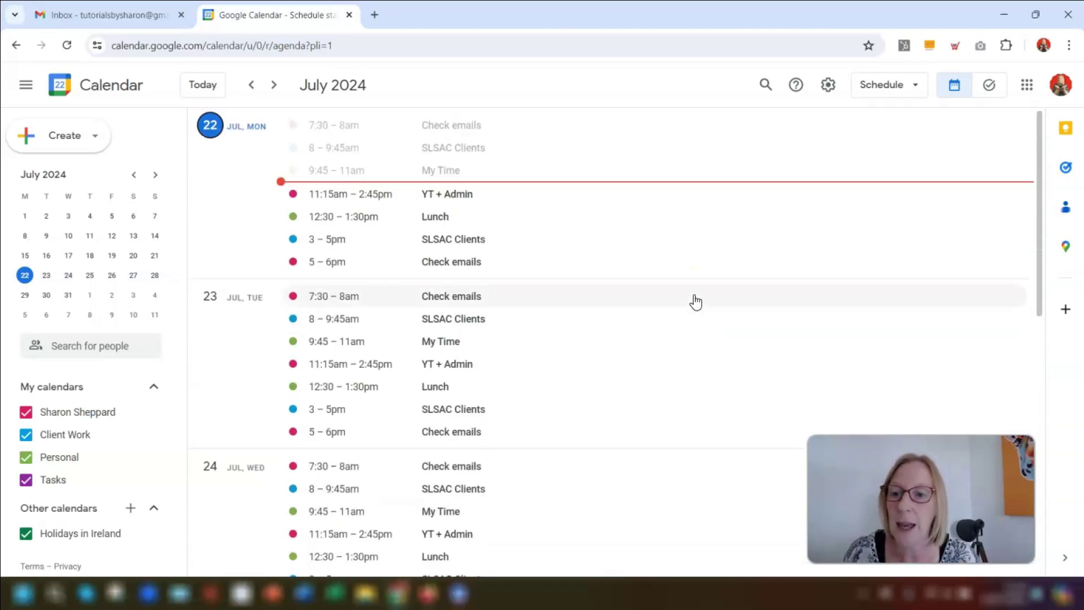
pyautogui.click(69, 275)
pyautogui.scroll(-10, 648, 229)
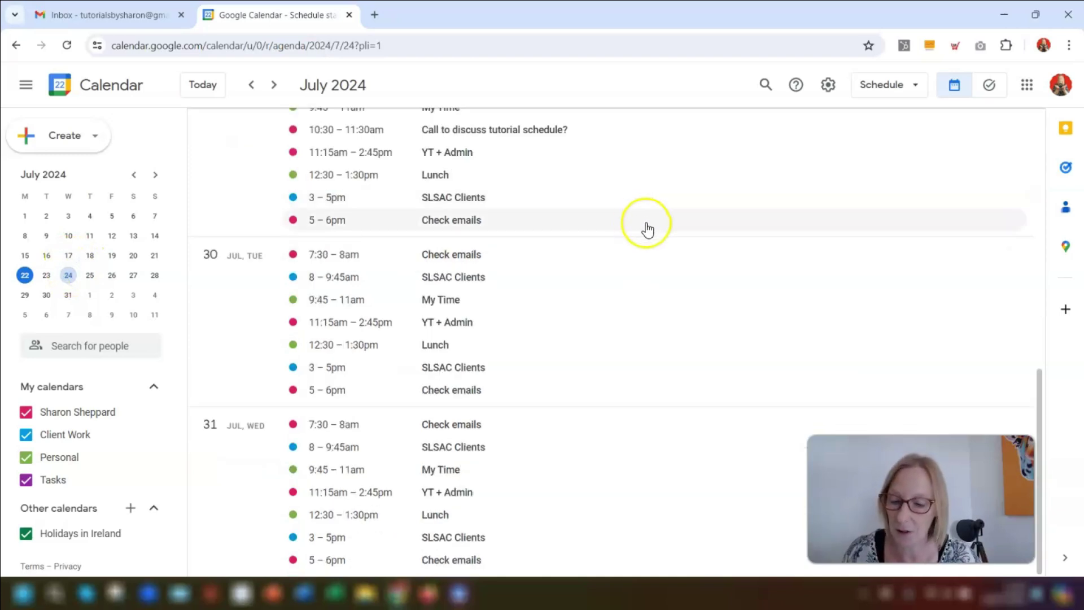
# - Display the custom 2 weeks view and review the Set custom view choices in the calendar's view options
pyautogui.press('w')
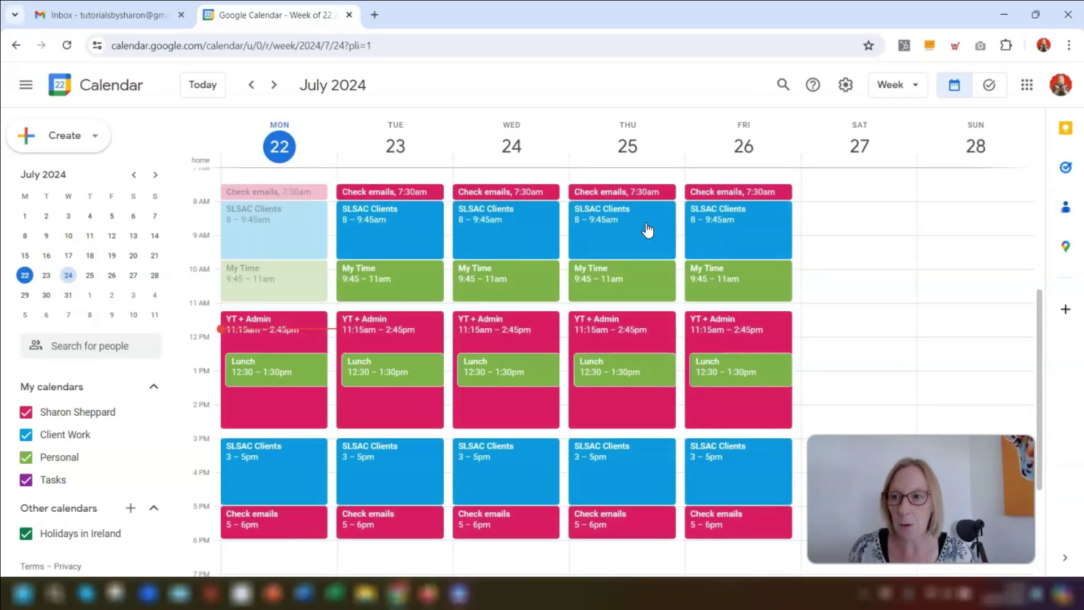
pyautogui.press('x')
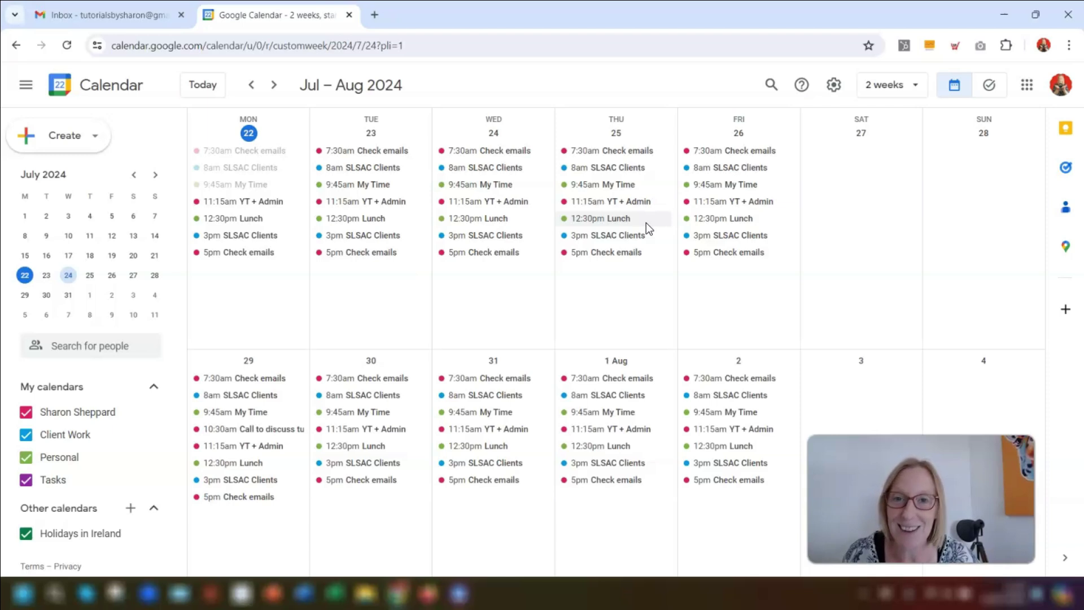
pyautogui.press('s')
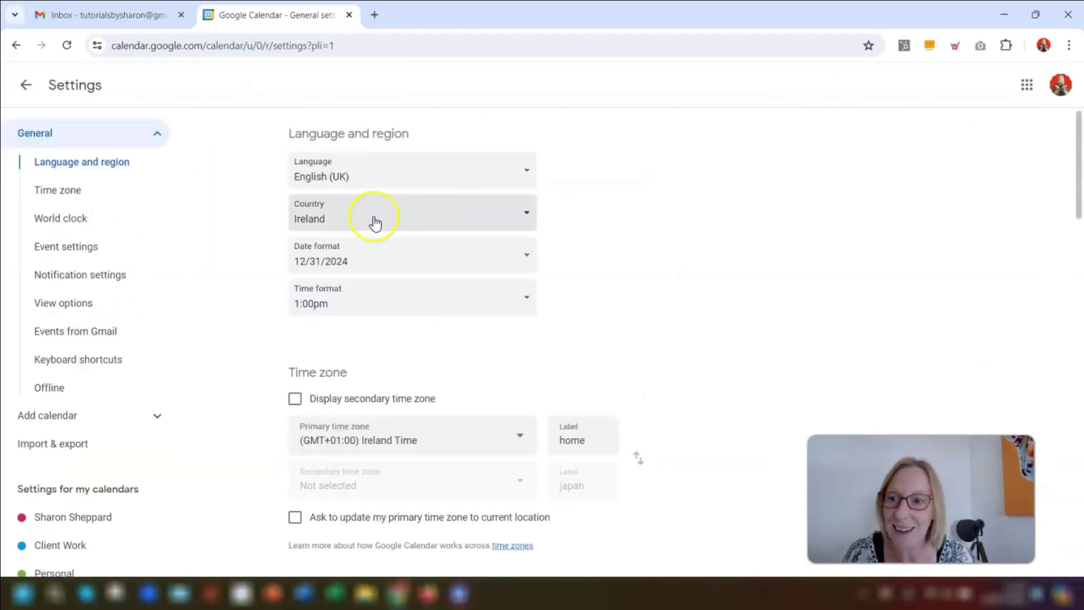
pyautogui.click(77, 304)
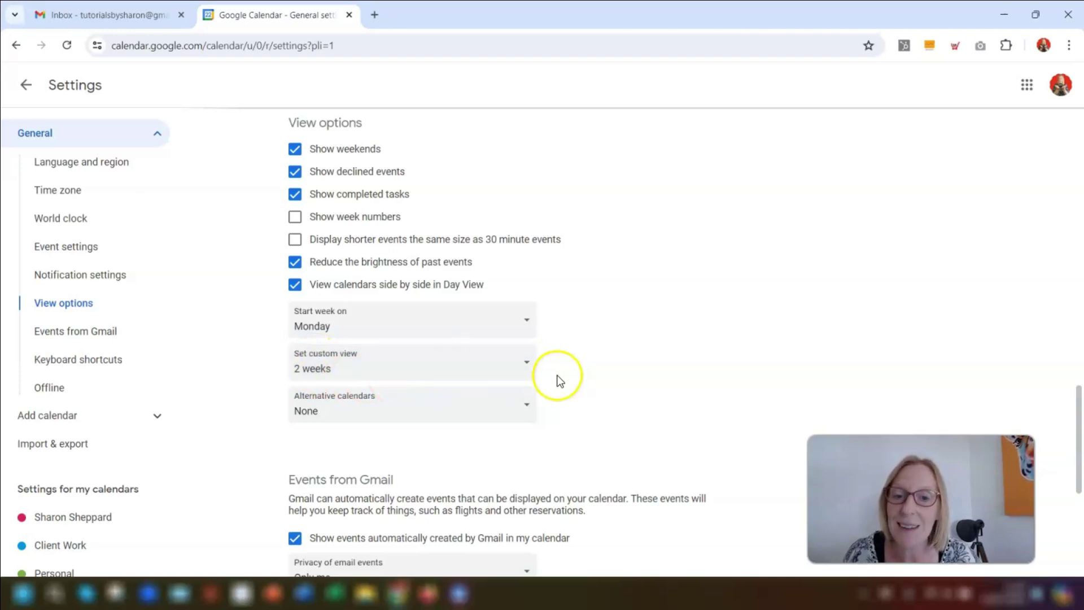
pyautogui.click(521, 363)
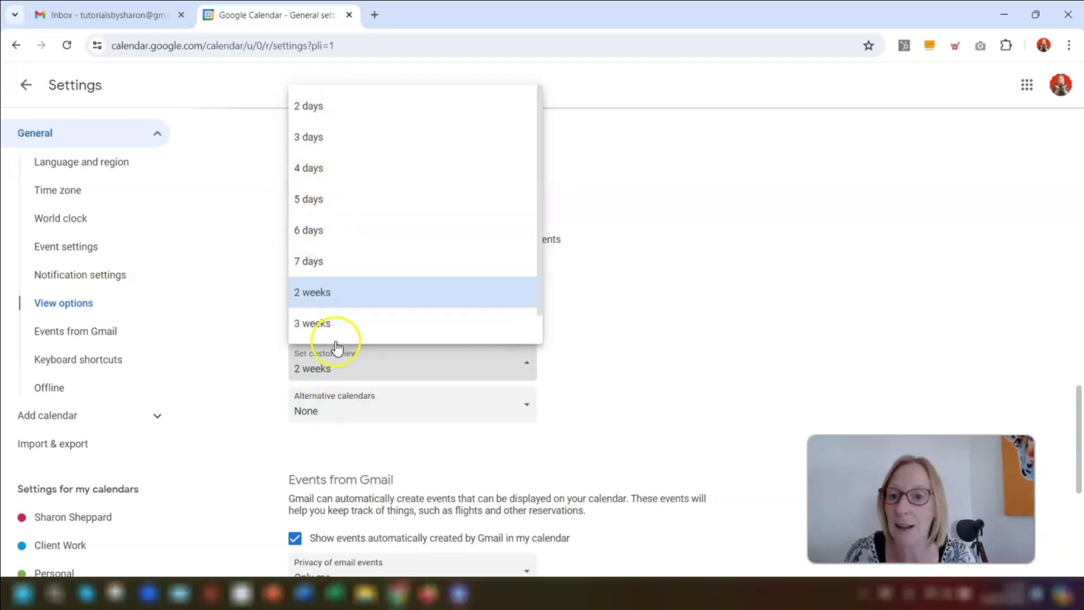
pyautogui.scroll(-1, 342, 333)
pyautogui.scroll(1, 412, 298)
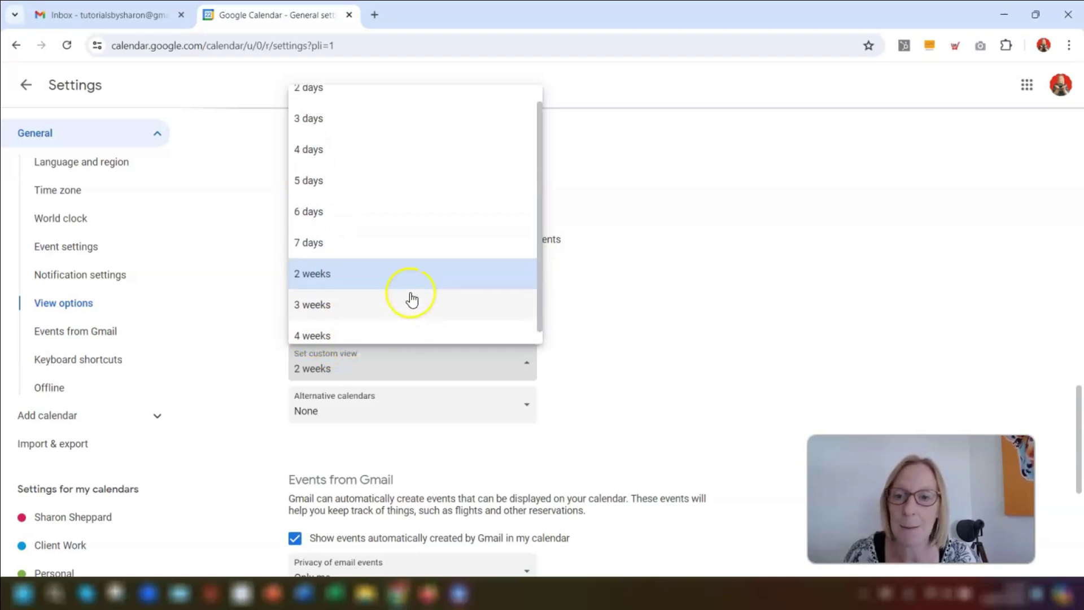
pyautogui.click(615, 184)
pyautogui.click(25, 84)
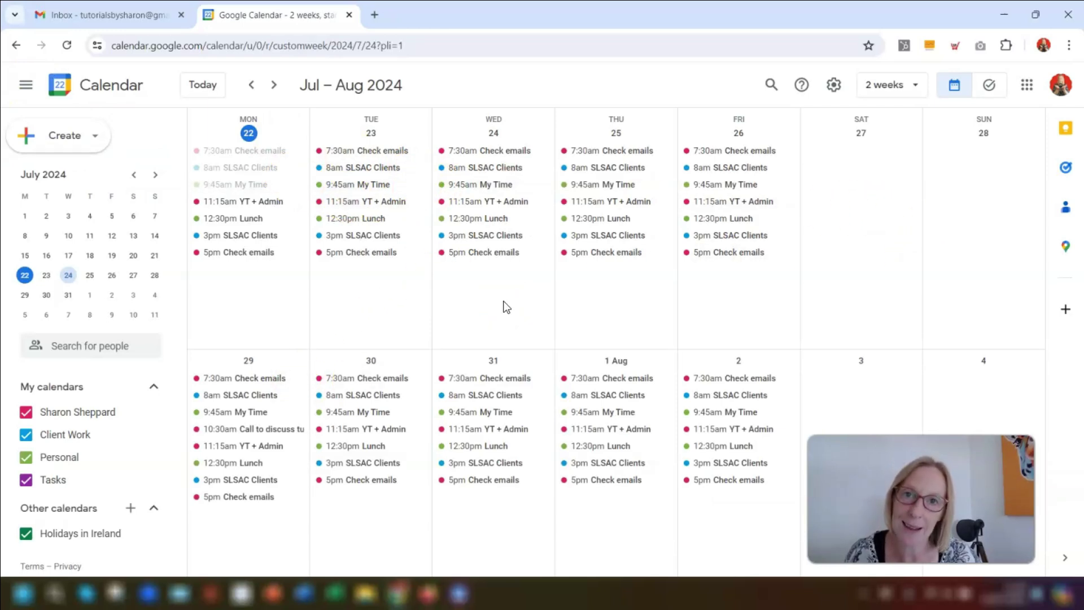
# - Return to Week view and display only the days from 25 to 30 July 2024
pyautogui.click(516, 205)
pyautogui.press('w')
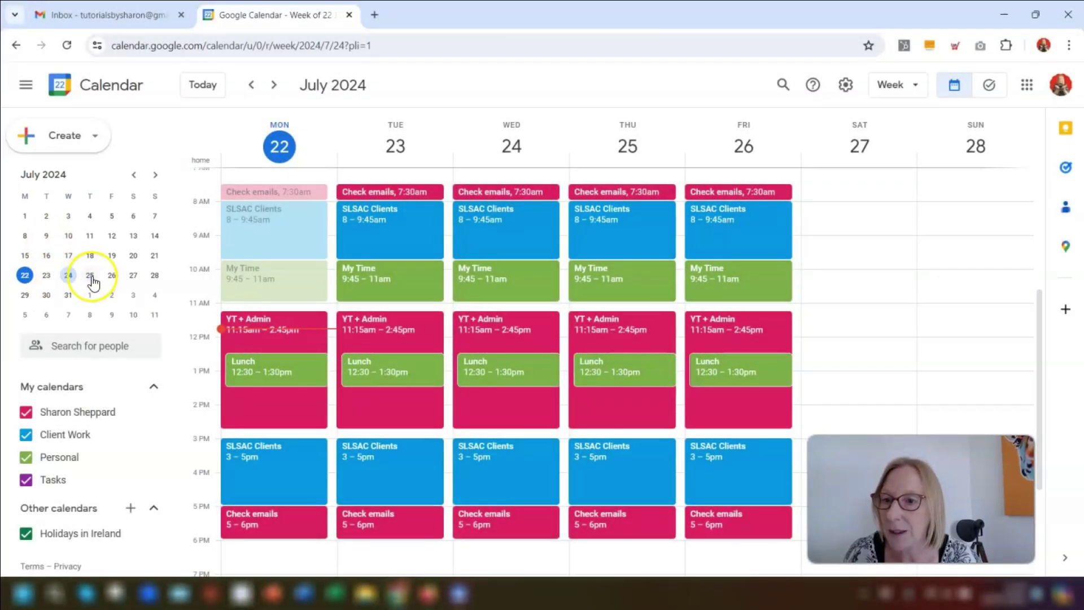
pyautogui.moveTo(92, 281); pyautogui.dragTo(63, 303)
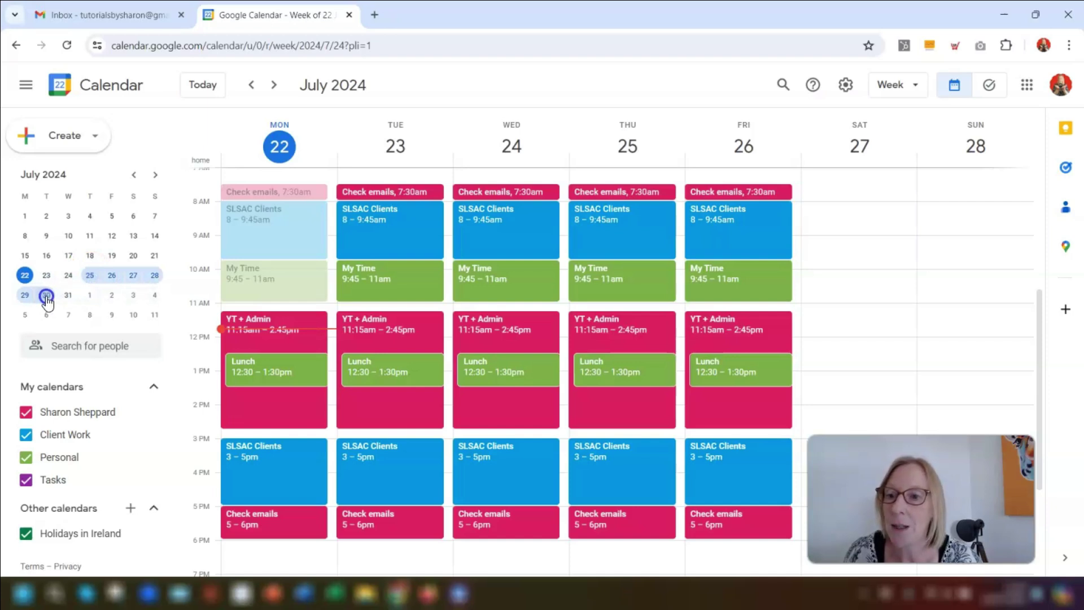
pyautogui.moveTo(48, 299); pyautogui.dragTo(48, 297)
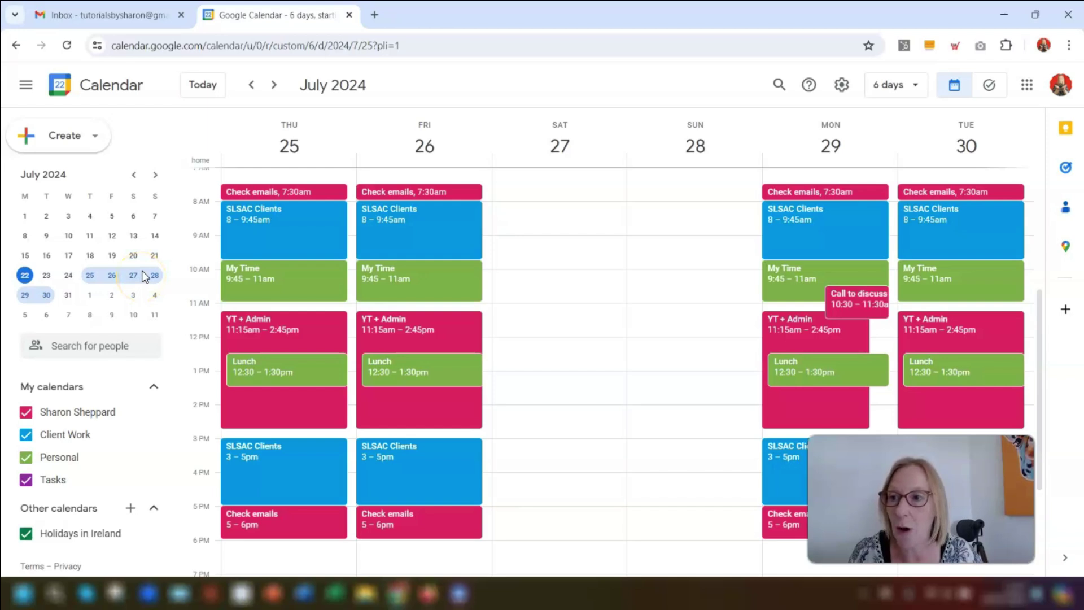
# - Return to Week view, turn Show weekends off and turn it back on
pyautogui.press('w')
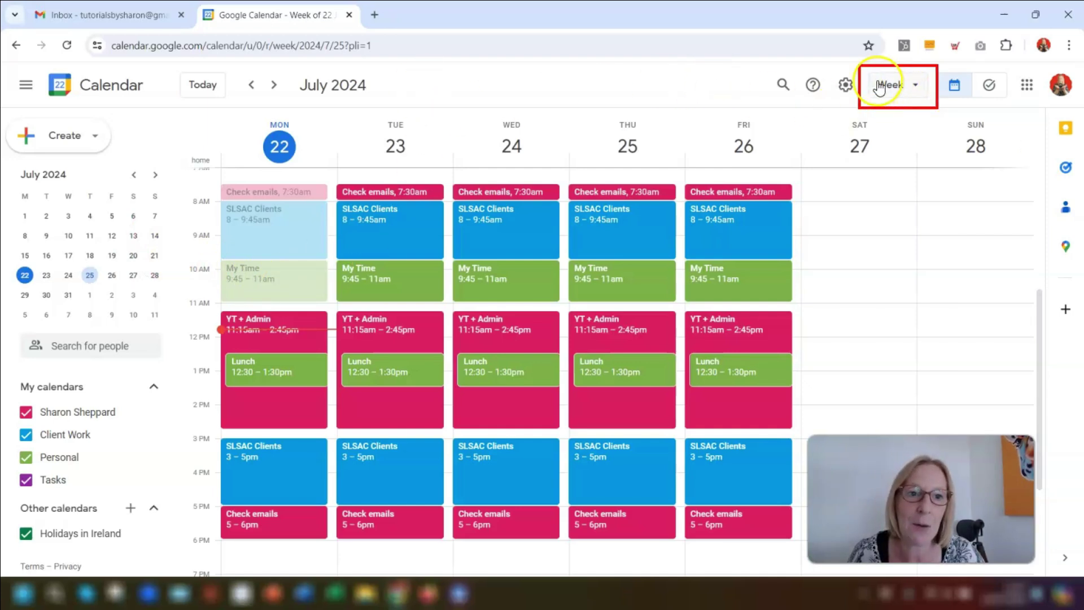
pyautogui.click(908, 89)
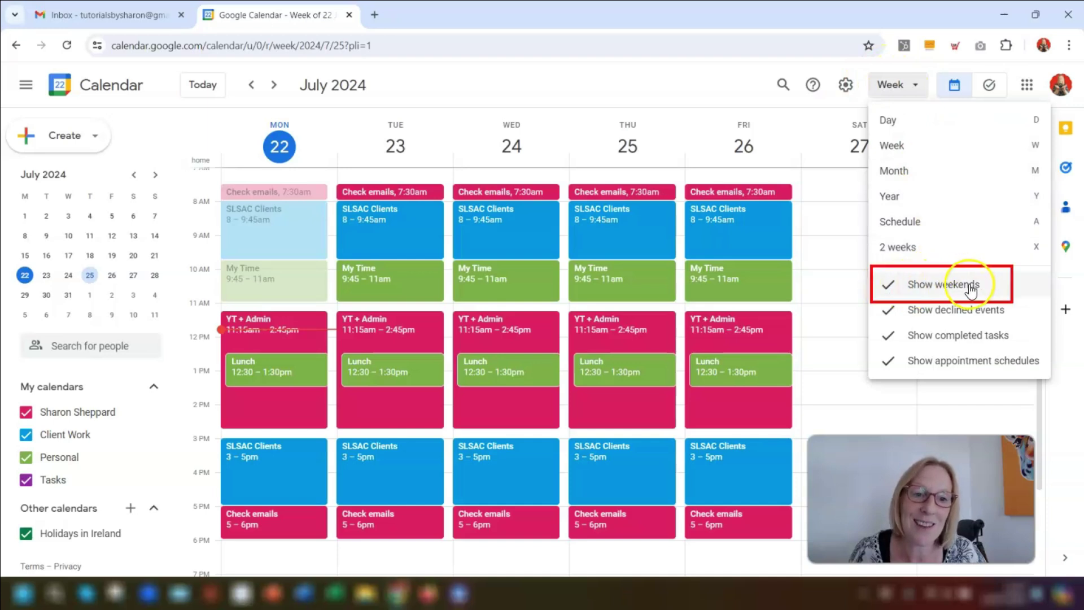
pyautogui.click(903, 284)
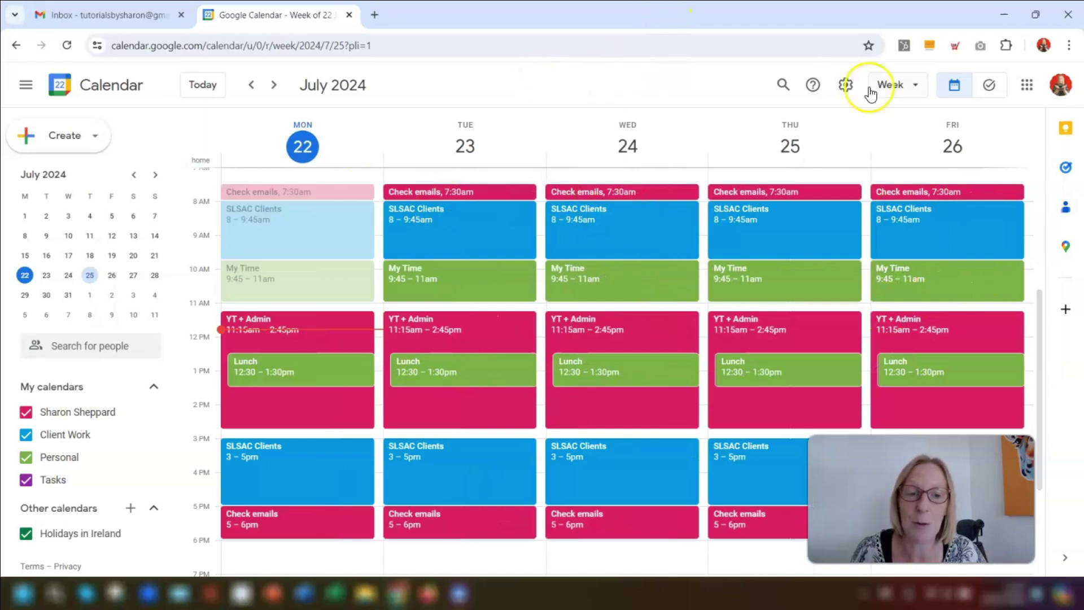
pyautogui.click(899, 86)
pyautogui.click(922, 287)
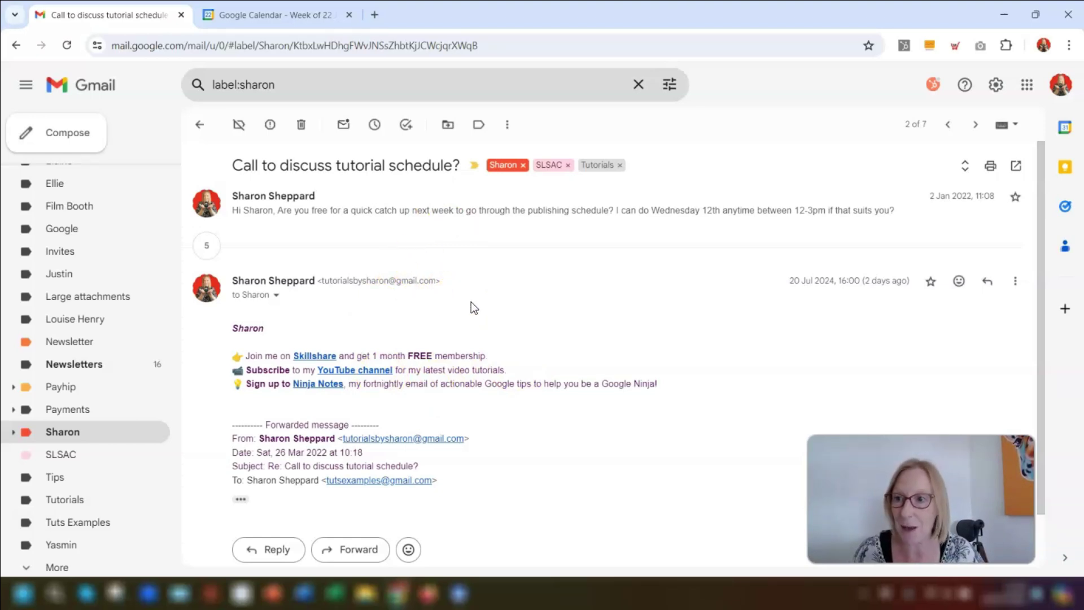
# - Create a calendar event from the open email about the call to discuss the tutorial schedule
pyautogui.click(488, 314)
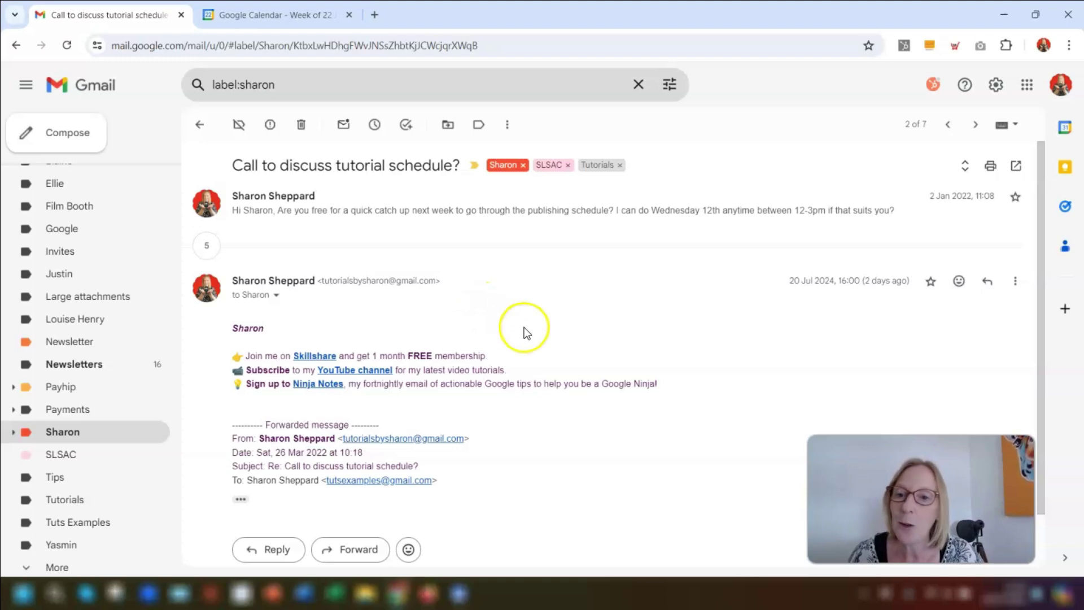
pyautogui.scroll(-1, 524, 327)
pyautogui.scroll(1, 533, 337)
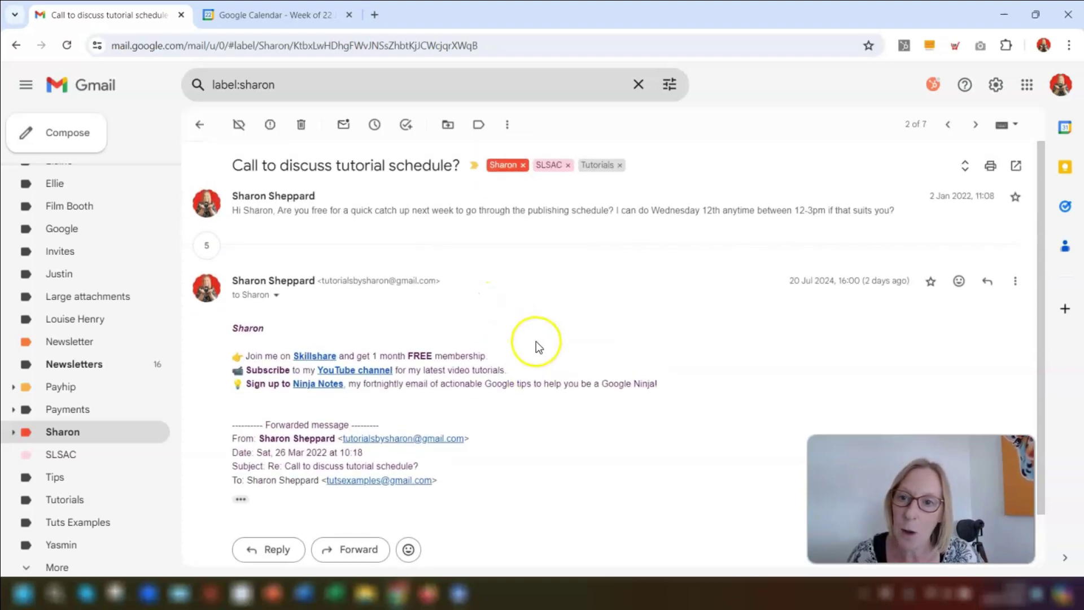
pyautogui.click(508, 128)
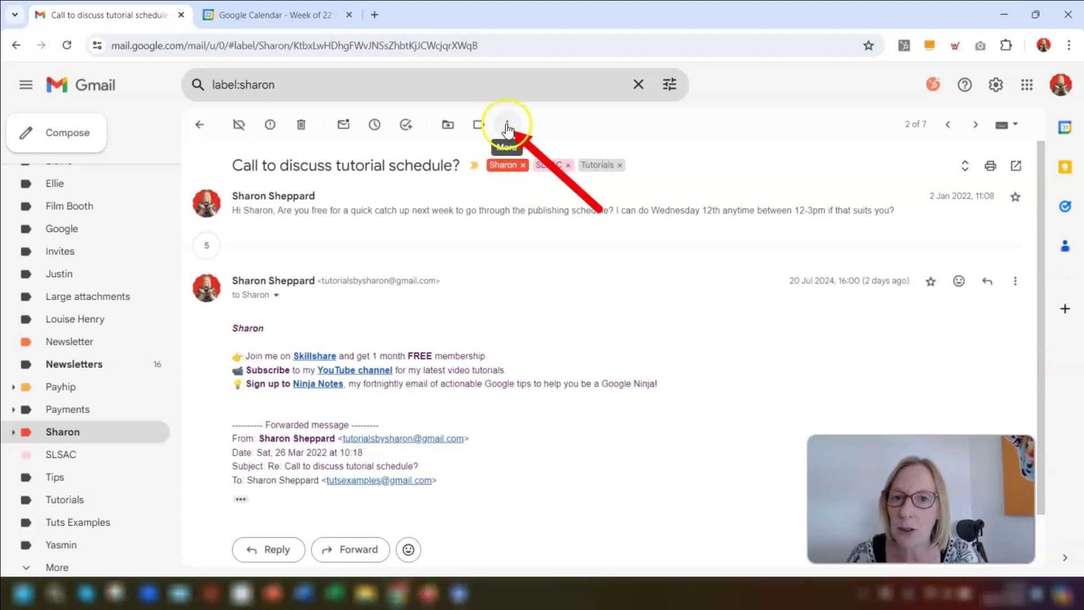
pyautogui.click(506, 125)
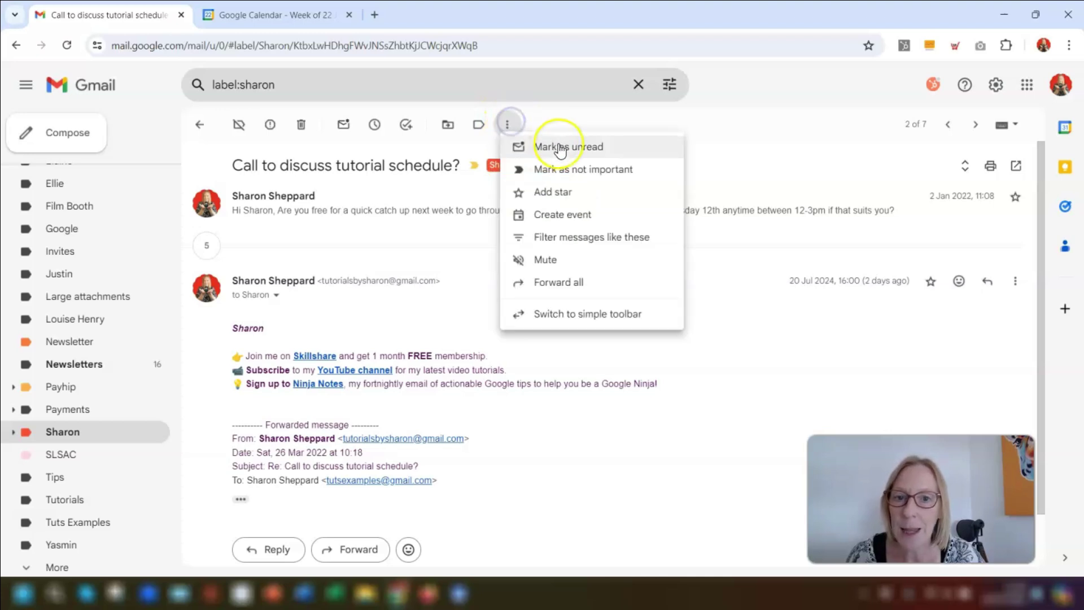
pyautogui.click(571, 216)
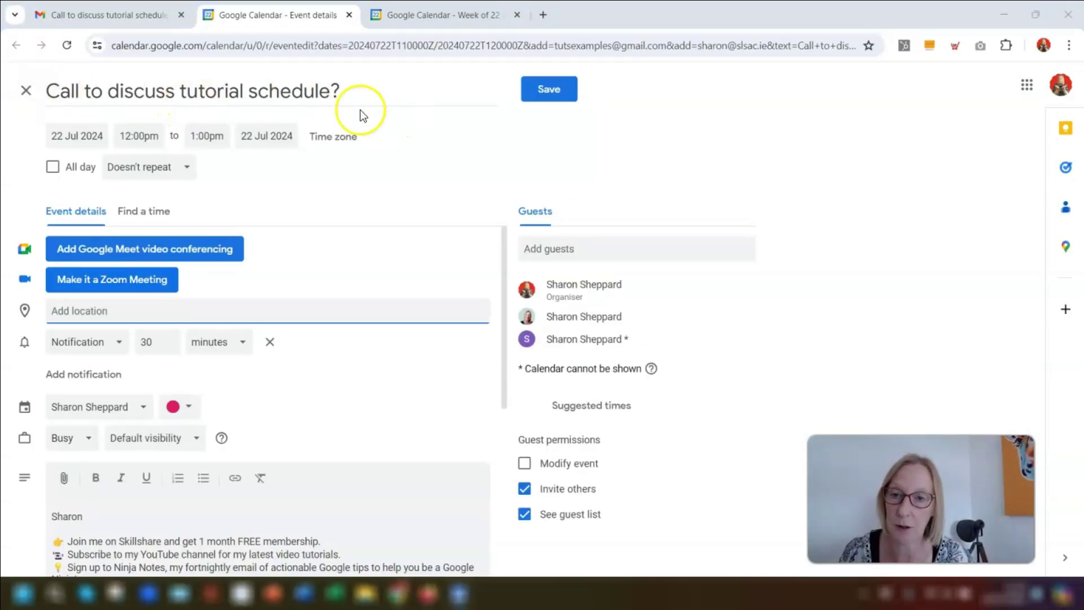
# - Remove the question mark from the event title so it reads Call to discuss tutorial schedule, and review the event description
pyautogui.click(361, 88)
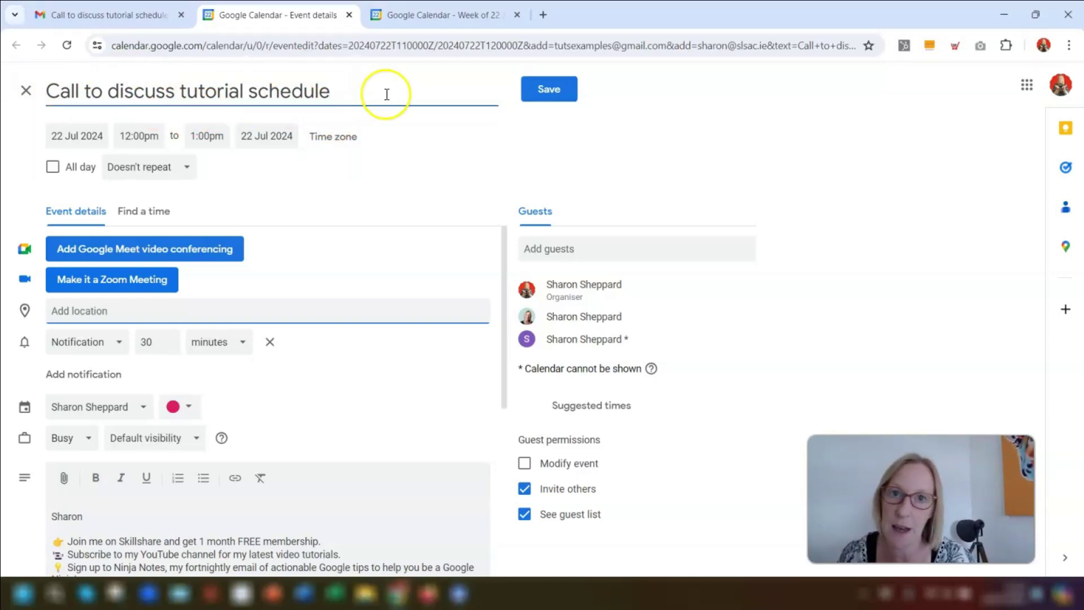
pyautogui.click(488, 181)
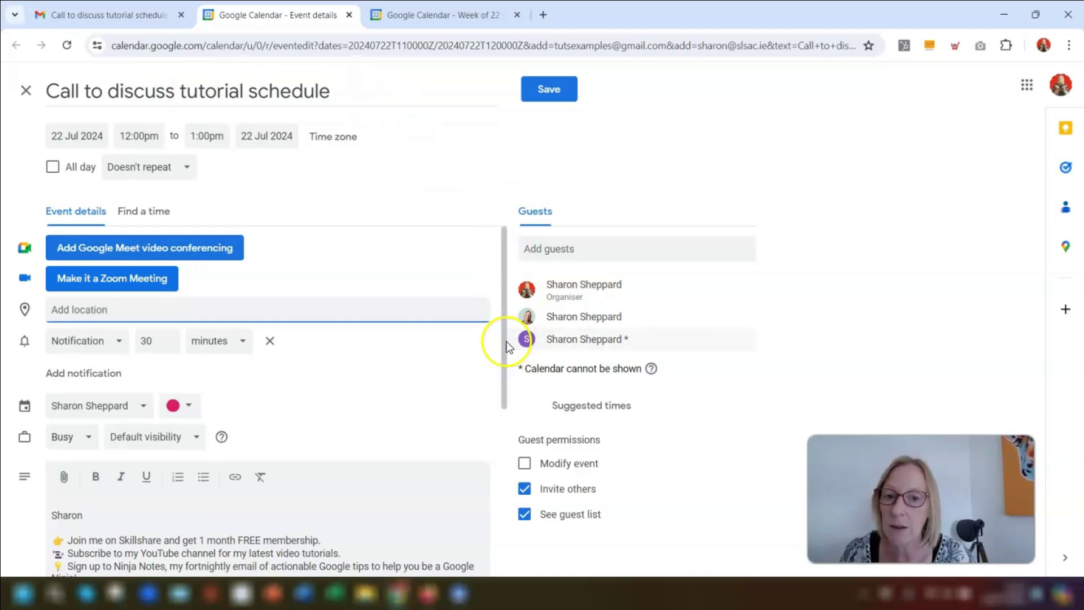
pyautogui.scroll(-5, 499, 351)
pyautogui.scroll(-1, 274, 328)
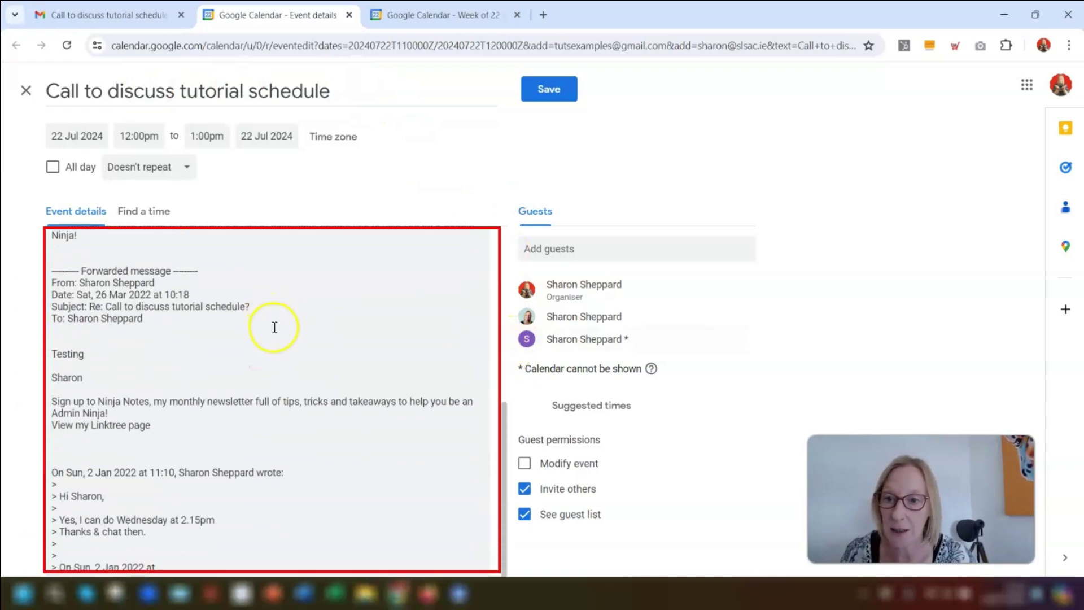
pyautogui.scroll(6, 282, 411)
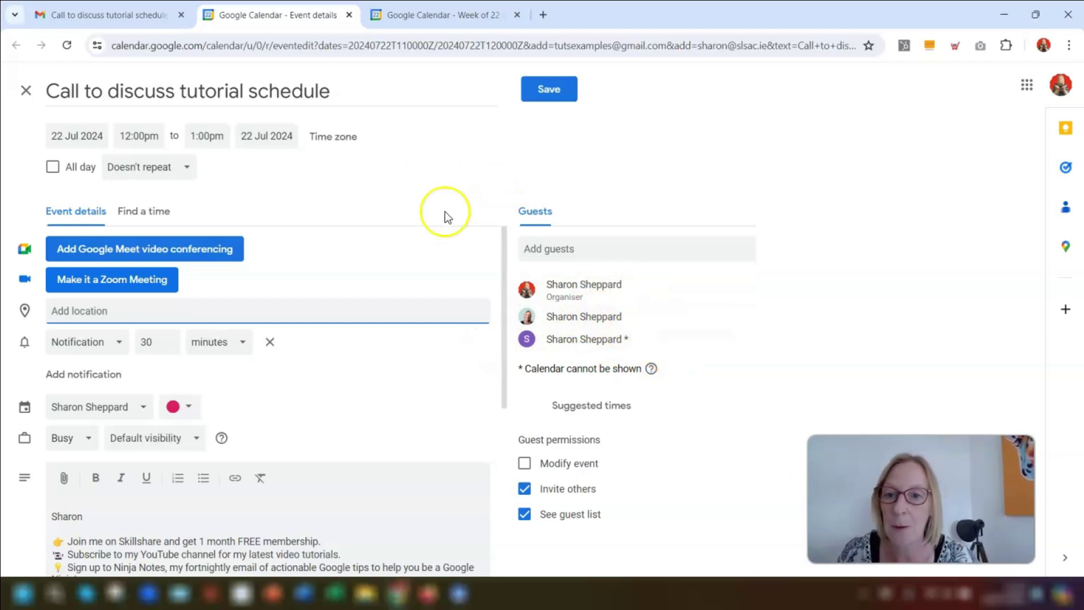
# - Schedule the event for 29 Jul 2024 from 11:00am to 11:30am
pyautogui.click(85, 137)
pyautogui.click(72, 285)
pyautogui.click(138, 136)
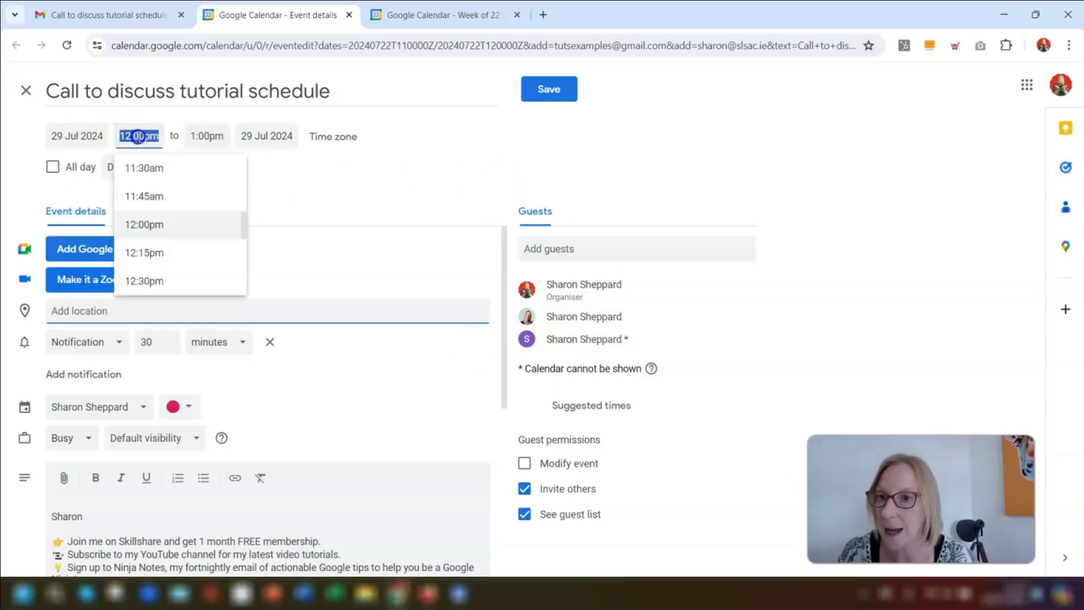
pyautogui.scroll(2, 154, 212)
pyautogui.click(146, 186)
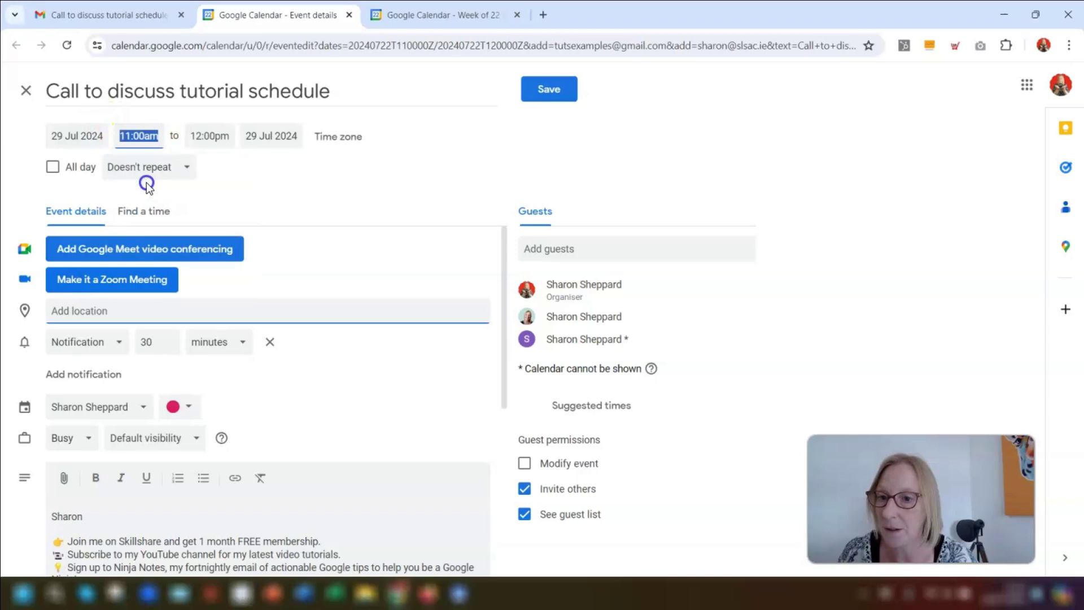
pyautogui.click(217, 135)
pyautogui.click(213, 167)
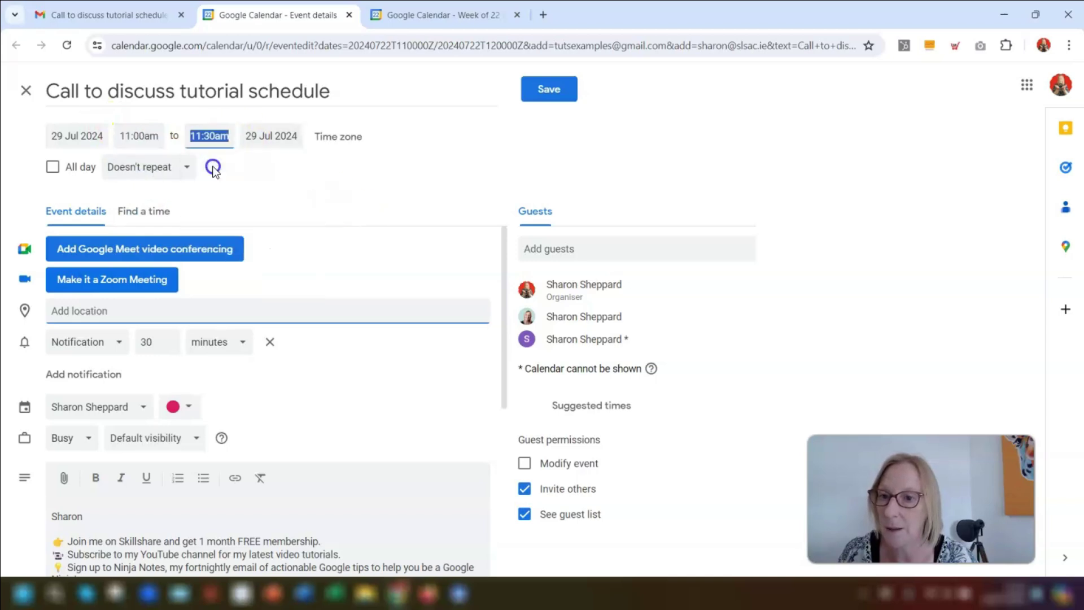
# - Remove the event's 30-minute notification and save the event without sending invitation emails to guests
pyautogui.click(271, 343)
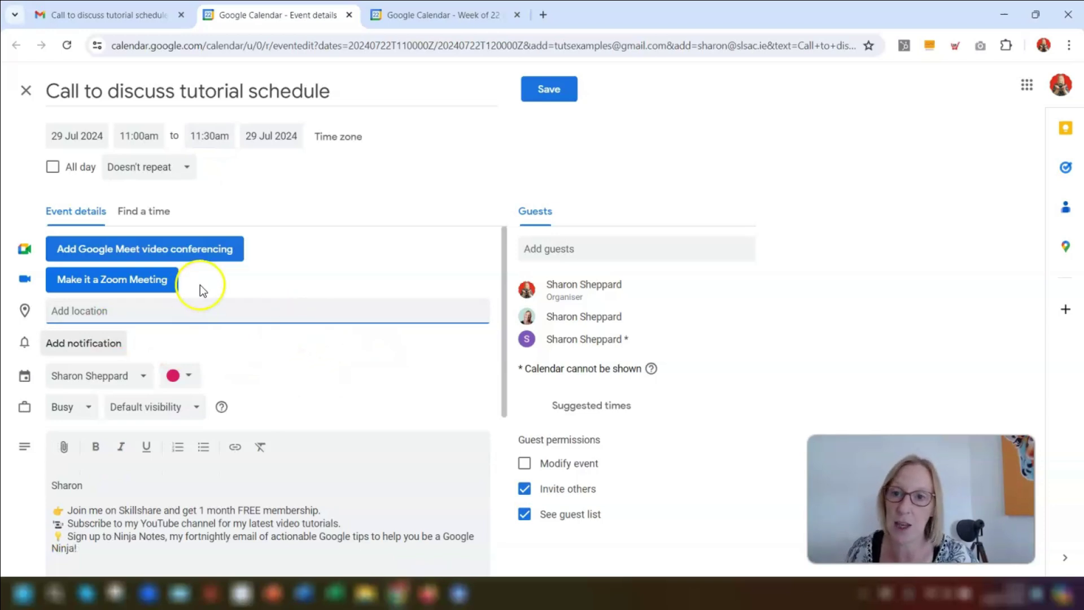
pyautogui.click(556, 89)
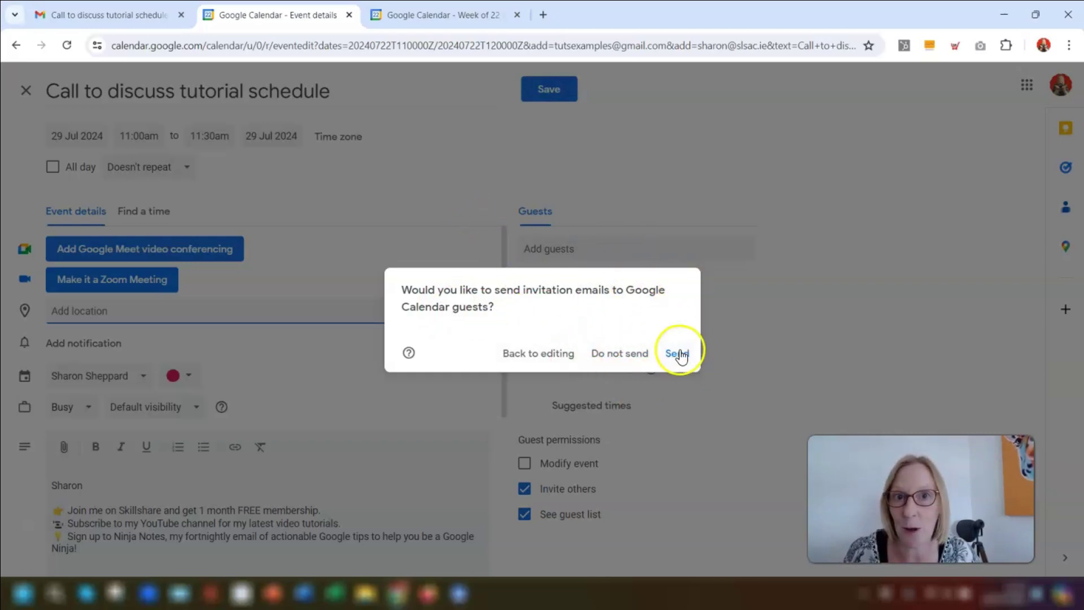
pyautogui.click(631, 355)
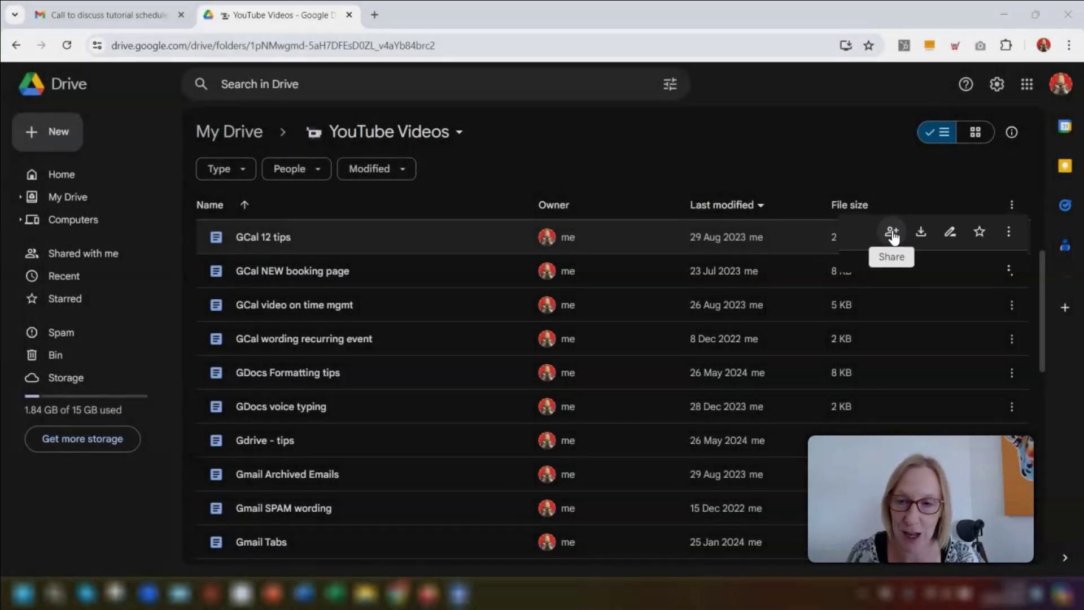
# - Open the GCal 12 tips document from the YouTube Videos folder in Google Drive and bring up its sharing settings
pyautogui.rightClick(378, 236)
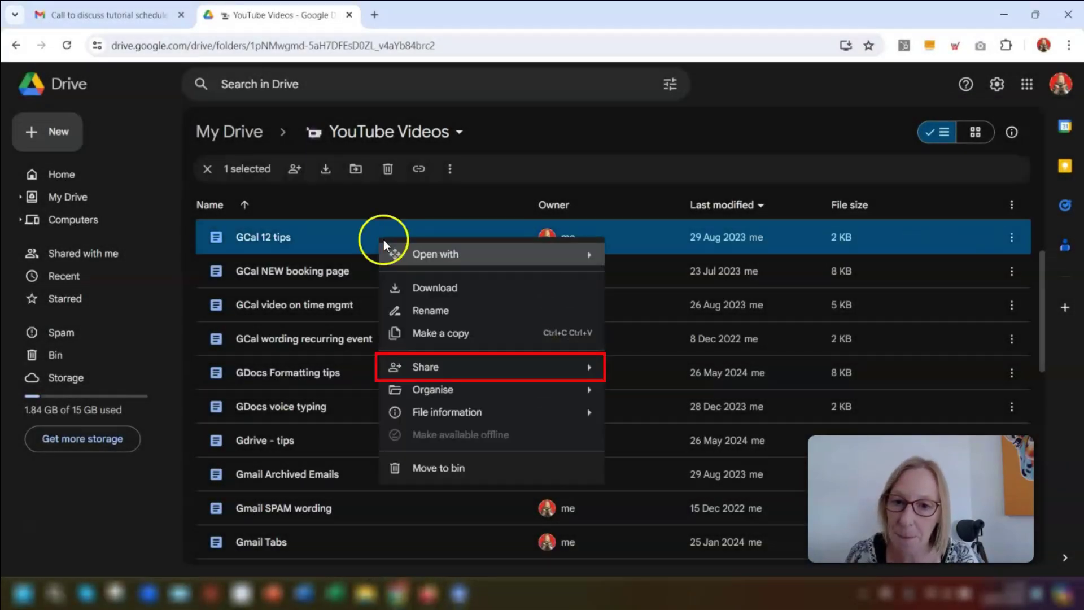
pyautogui.moveTo(442, 367)
pyautogui.click(654, 374)
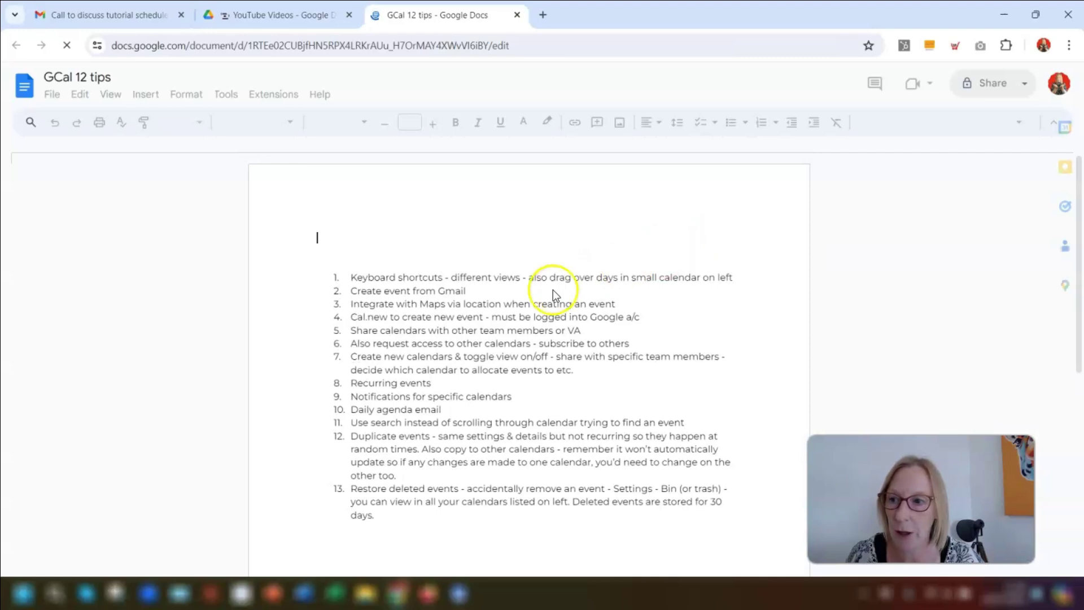
pyautogui.click(995, 89)
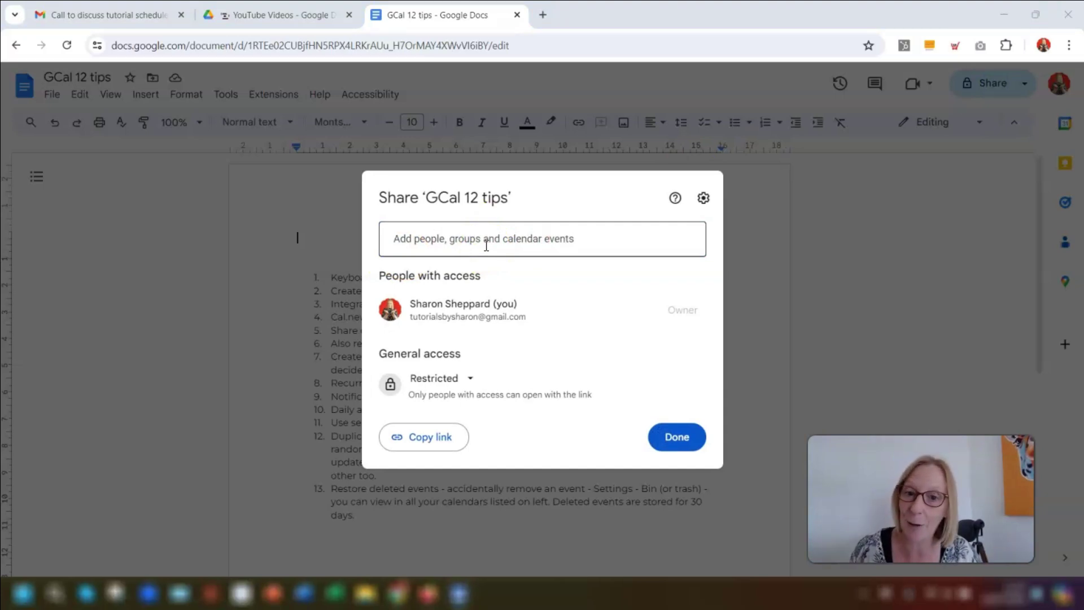
# - Add the guests of the calendar event "call to discuss tutorial schedule" as recipients of the shared document
pyautogui.click(487, 247)
pyautogui.write('call to discuss tutorial schedule')
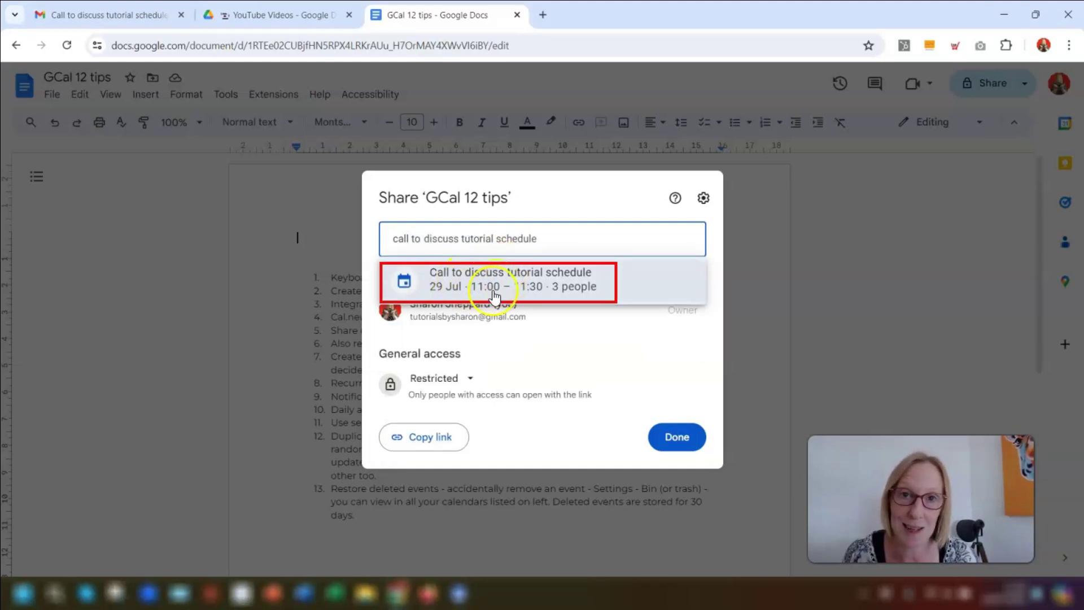
pyautogui.click(560, 290)
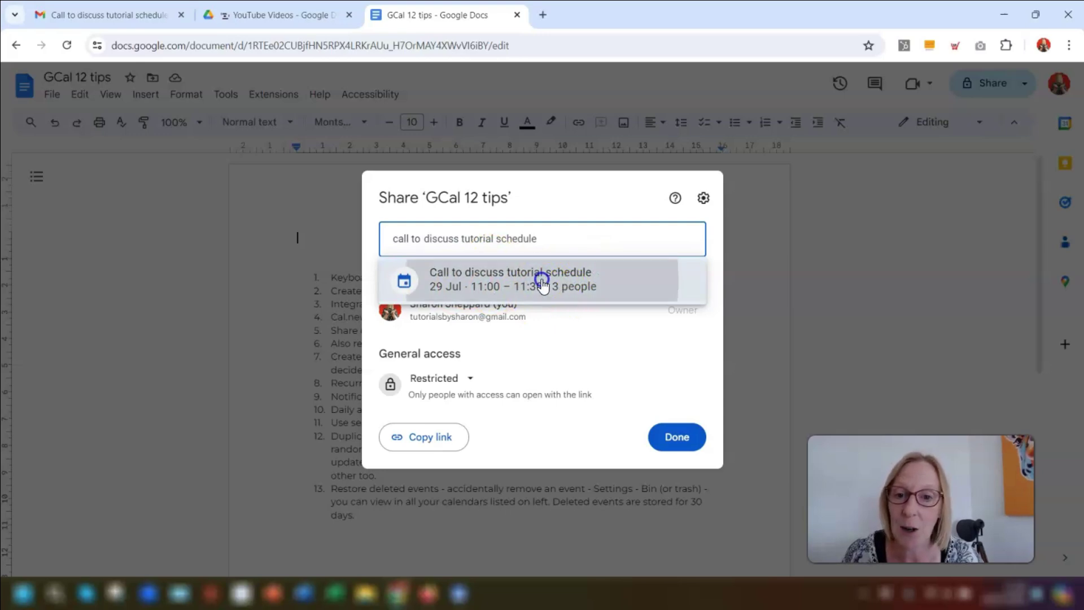
pyautogui.moveTo(466, 200)
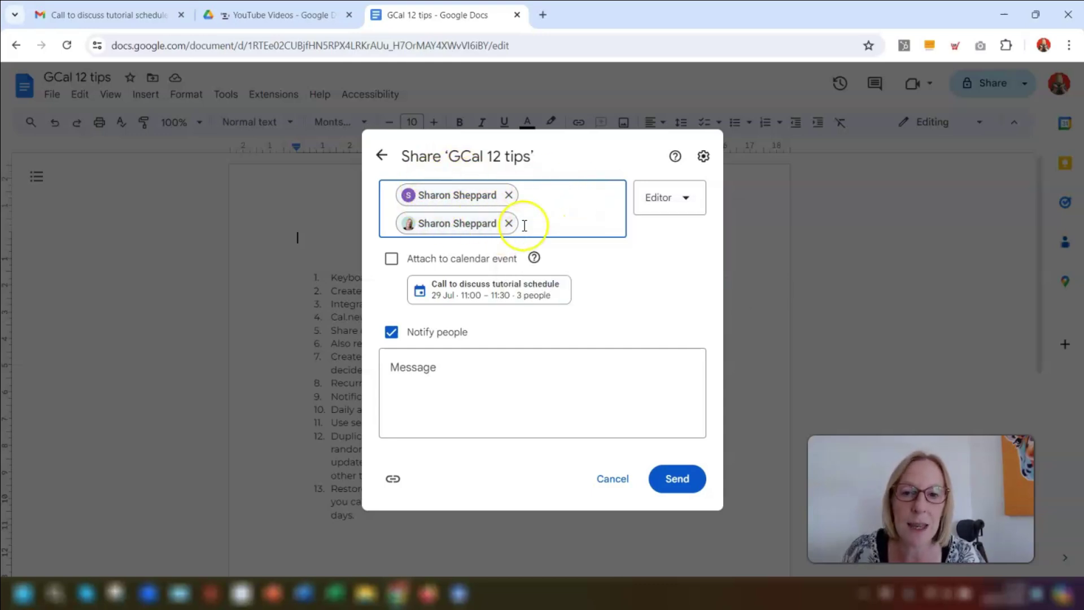
# - Review the access roles, keep Editor, attach the document to the calendar event and send the share
pyautogui.click(687, 200)
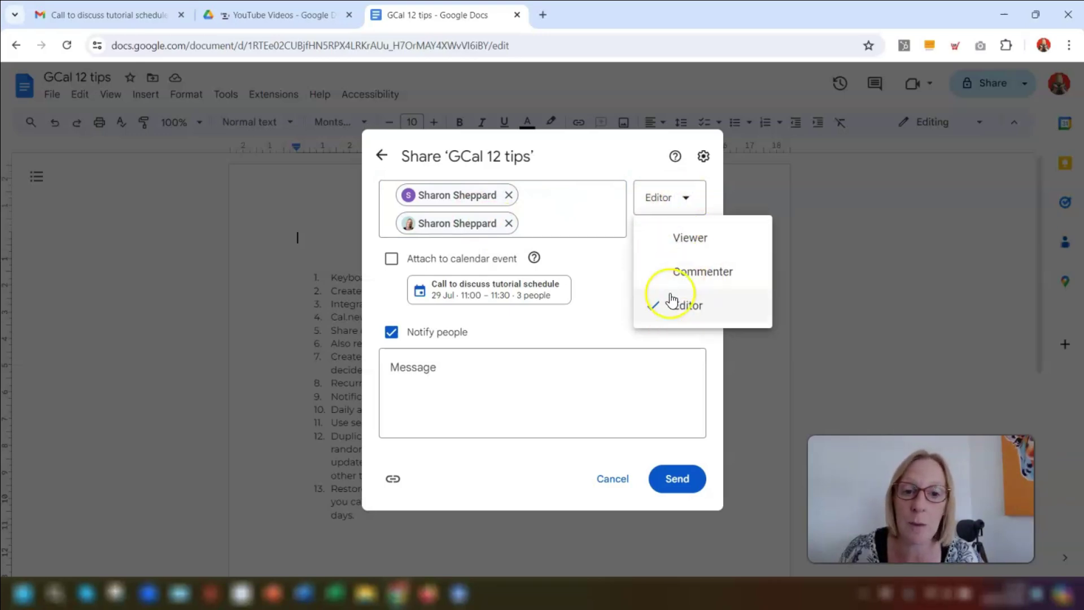
pyautogui.click(629, 174)
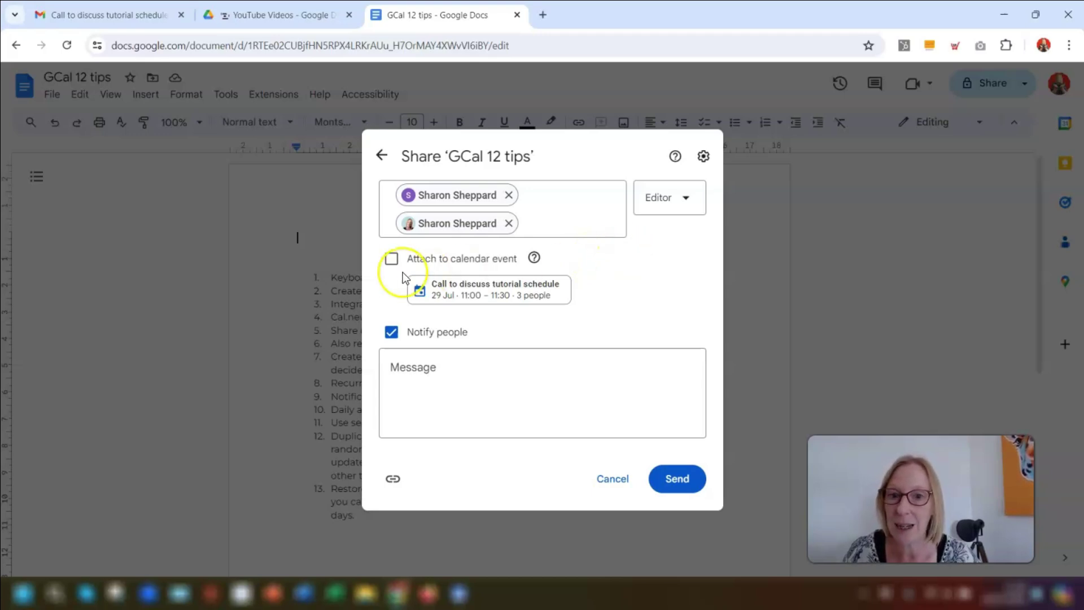
pyautogui.click(392, 258)
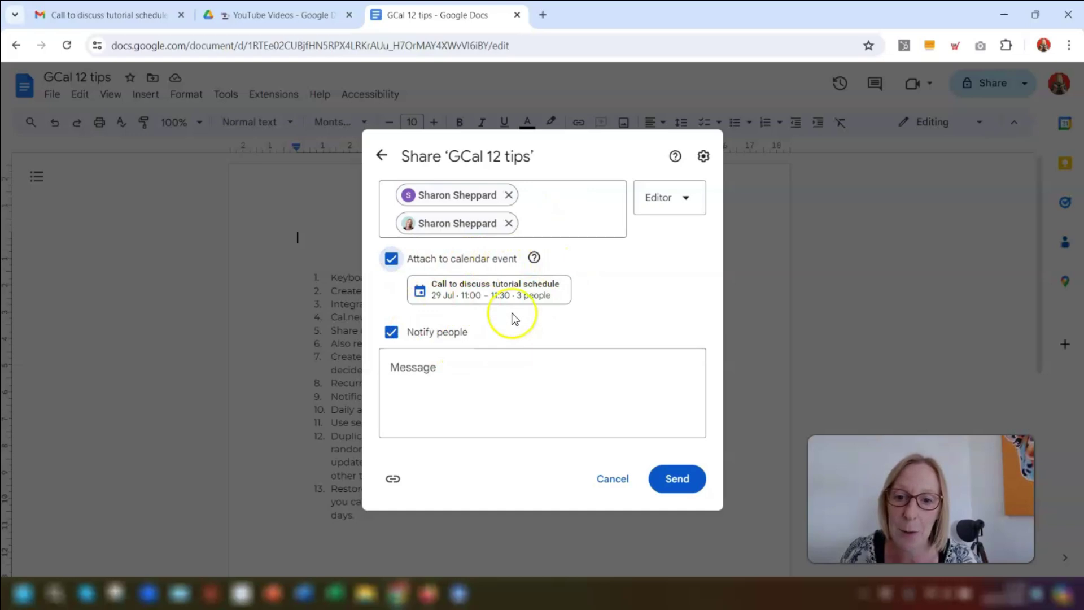
pyautogui.click(680, 478)
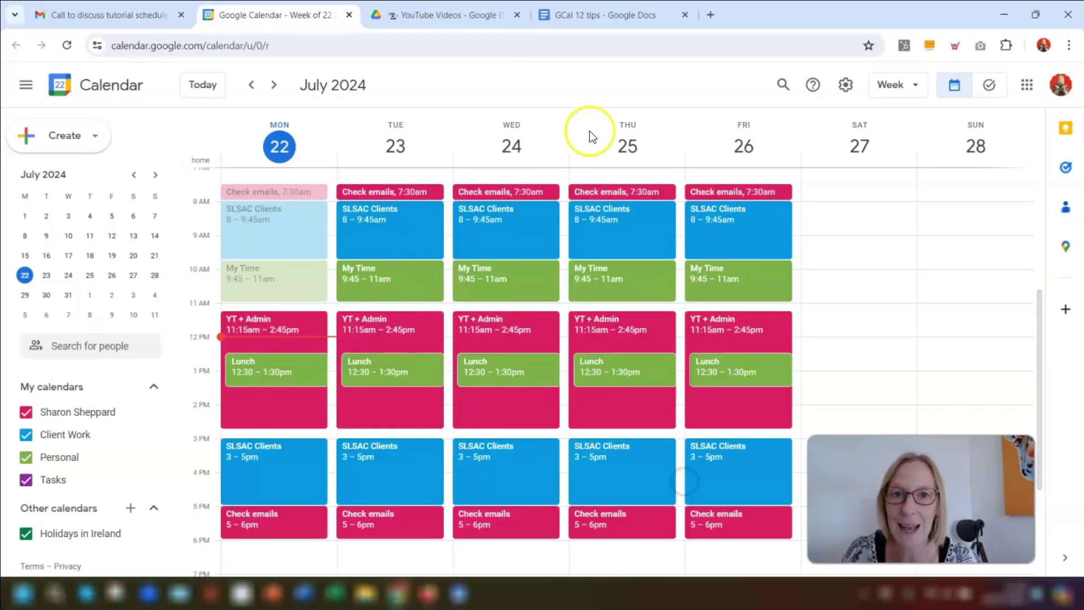
# - In Google Calendar, open the 29 July Call to discuss tutorial schedule event and check its attachment in both the details and editing view
pyautogui.click(46, 299)
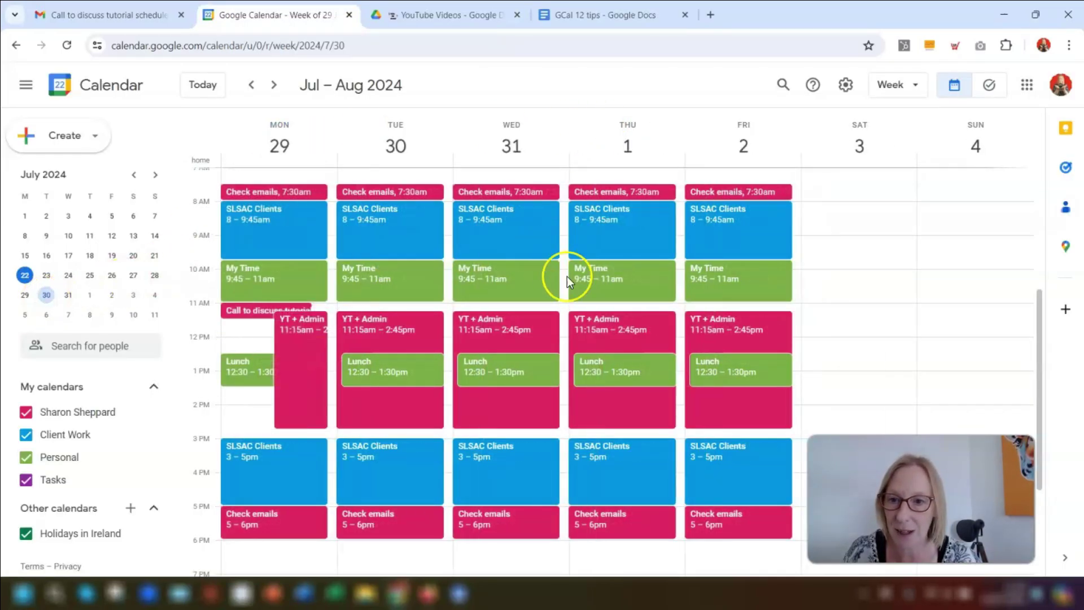
pyautogui.click(245, 311)
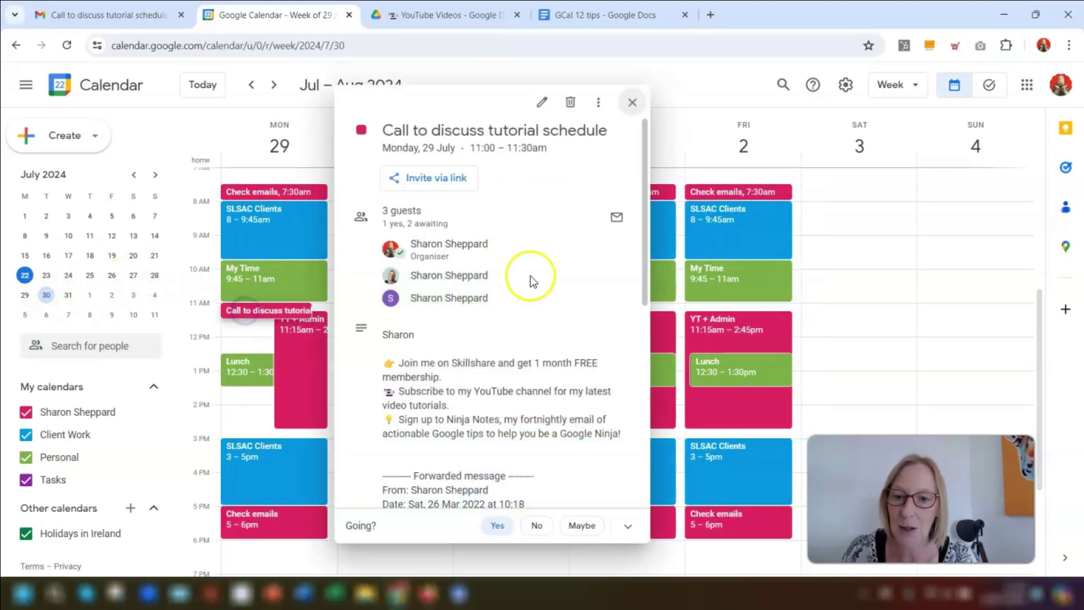
pyautogui.scroll(-5, 562, 275)
pyautogui.scroll(-1, 562, 276)
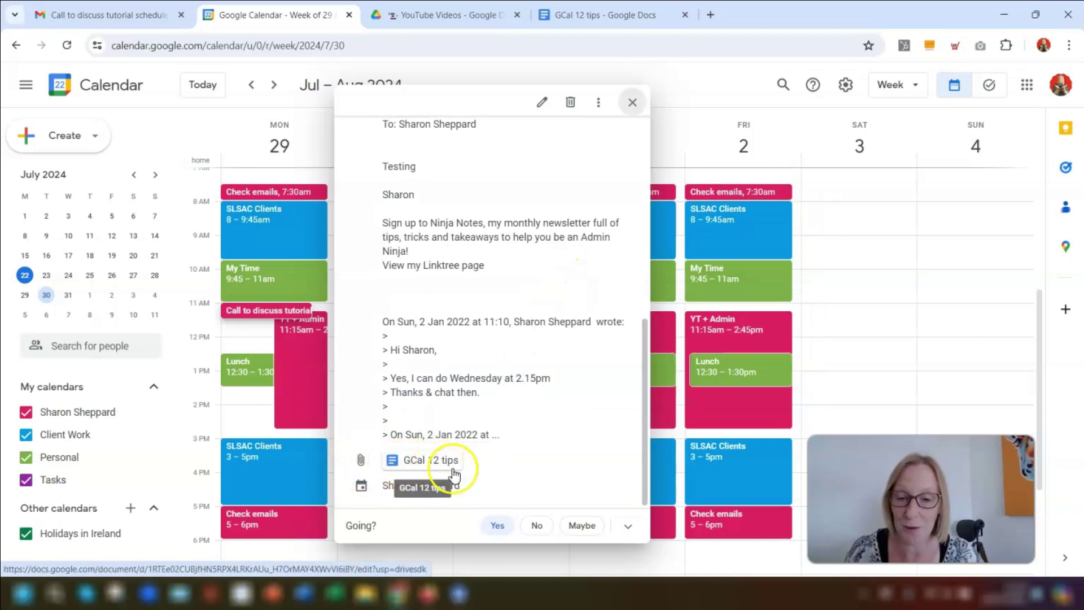
pyautogui.click(544, 103)
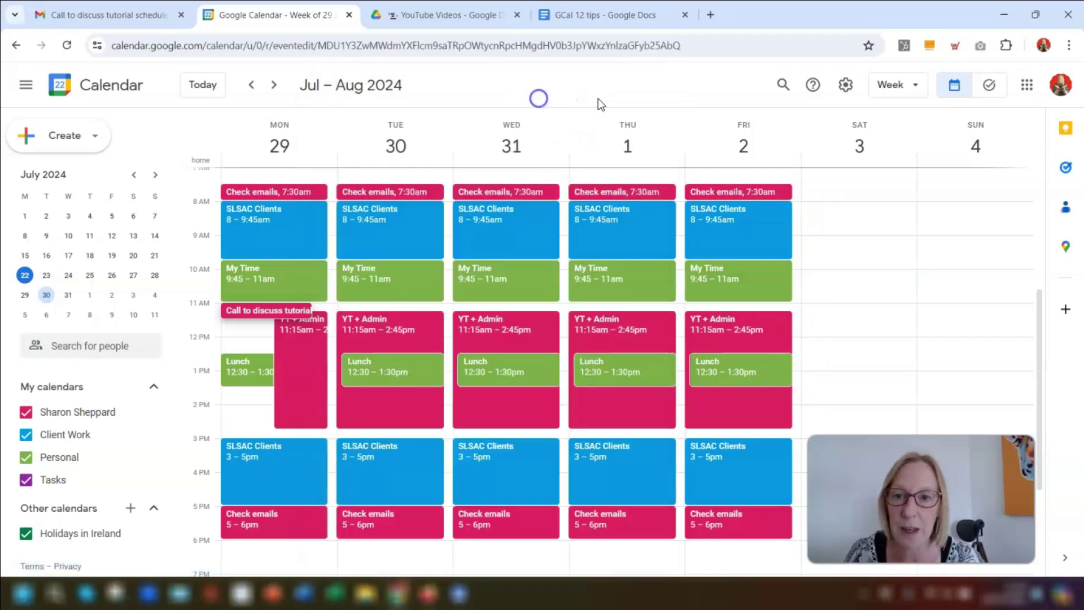
pyautogui.scroll(-3, 325, 372)
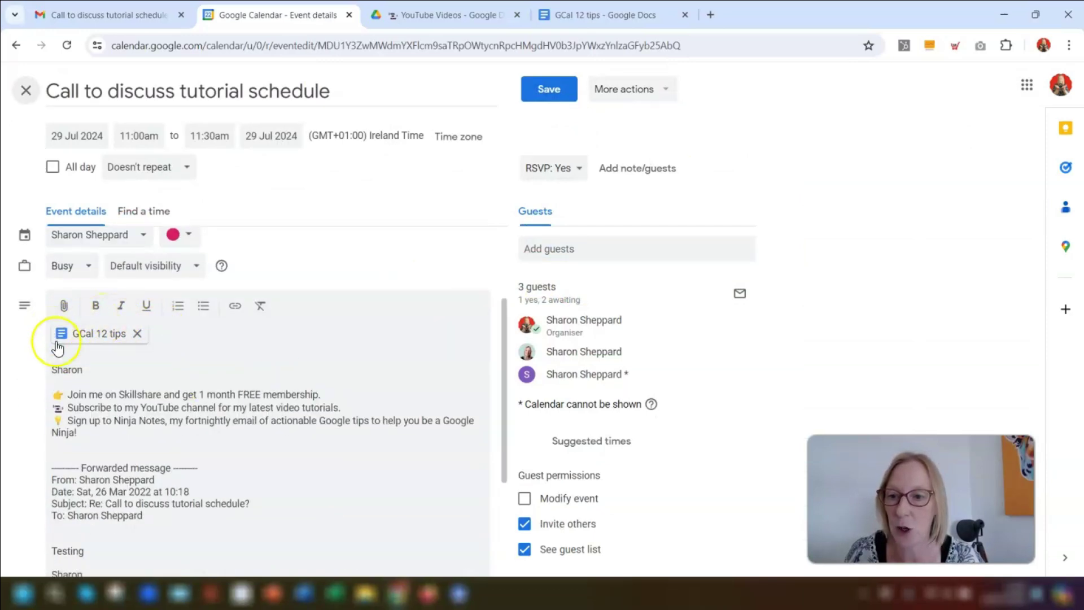
pyautogui.click(24, 93)
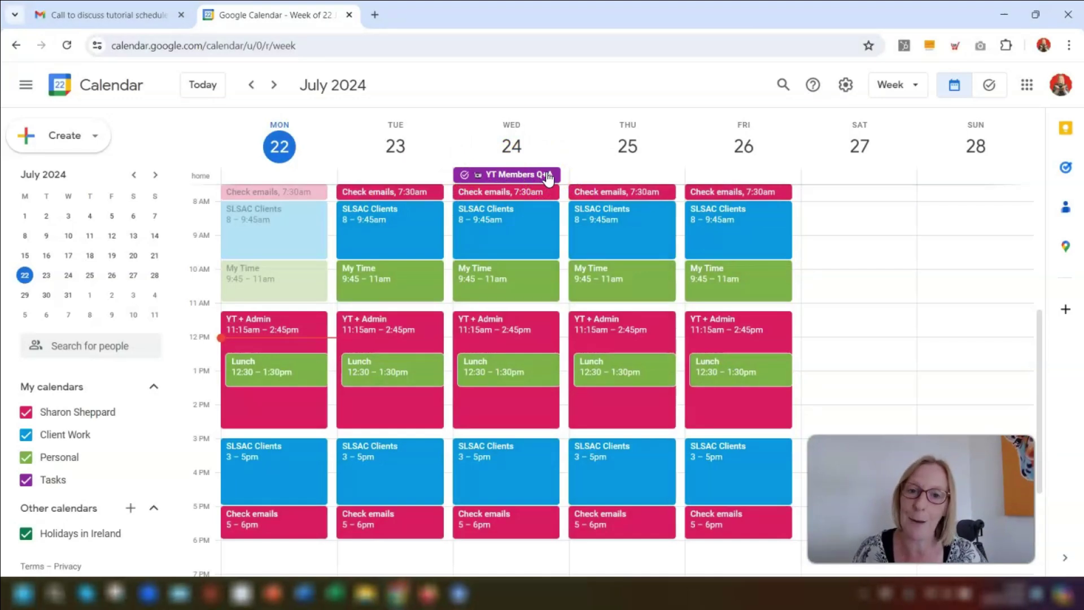
# - Open the YT Members Q+A video task on 24 July, look at its editing options and mark the task completed
pyautogui.click(481, 178)
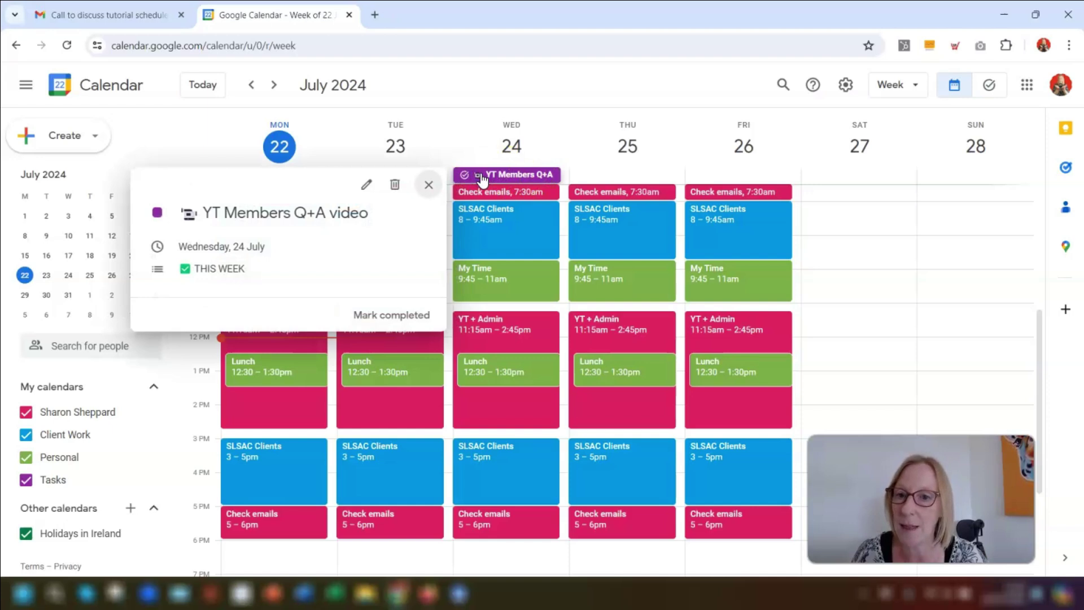
pyautogui.click(367, 185)
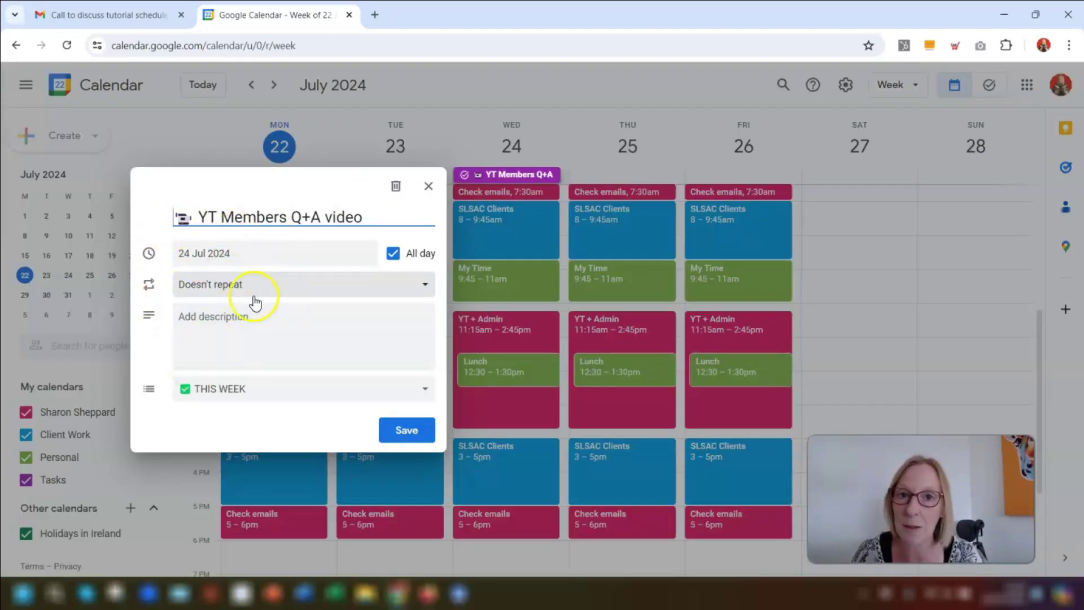
pyautogui.click(486, 175)
pyautogui.click(486, 175)
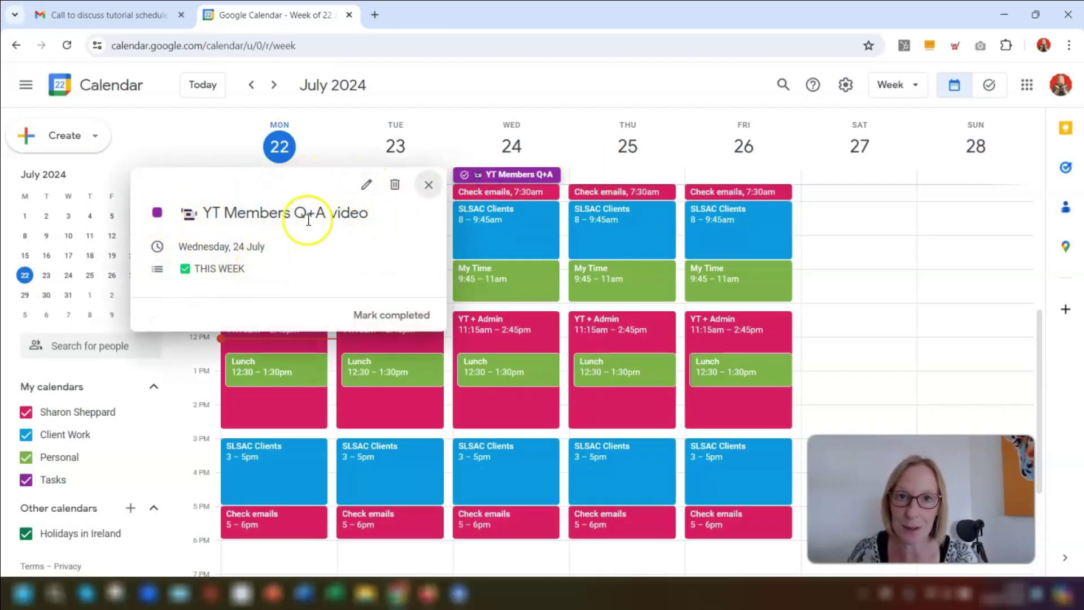
pyautogui.click(397, 320)
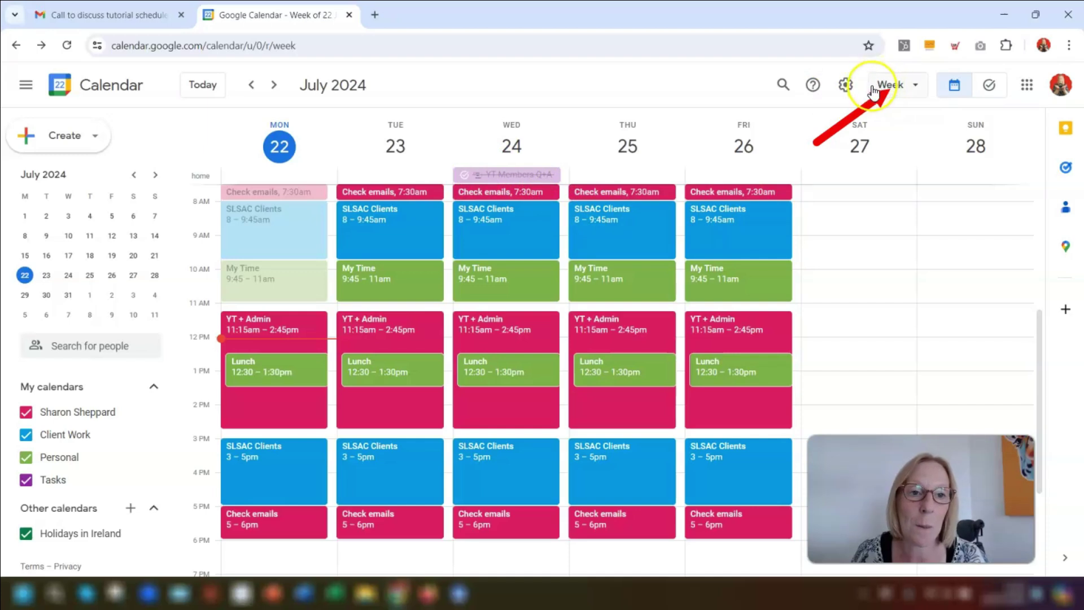
# - Turn Show completed tasks off and turn it back on
pyautogui.click(904, 90)
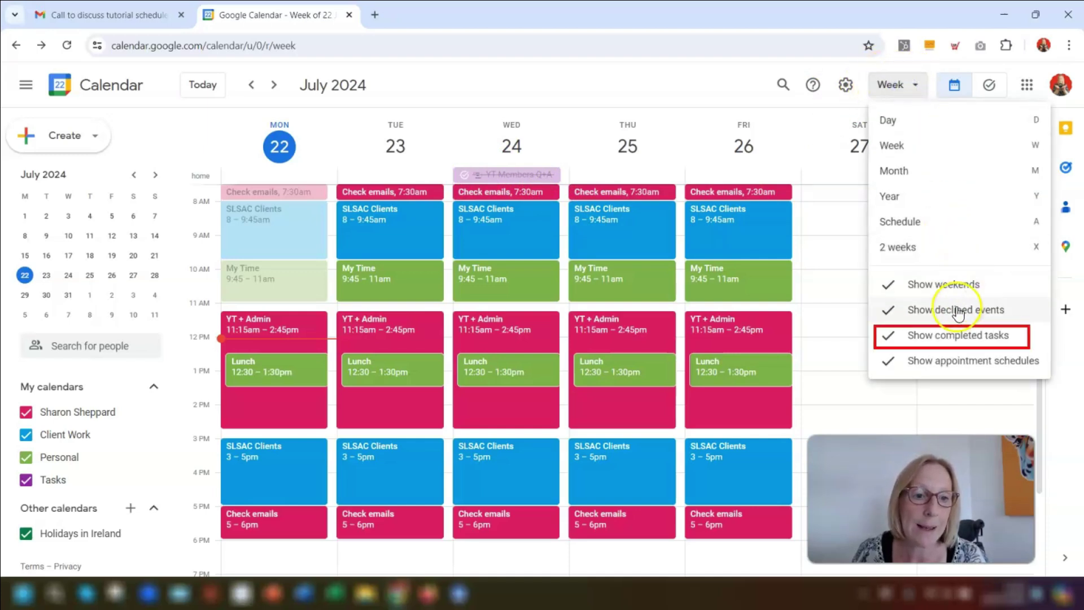
pyautogui.click(892, 339)
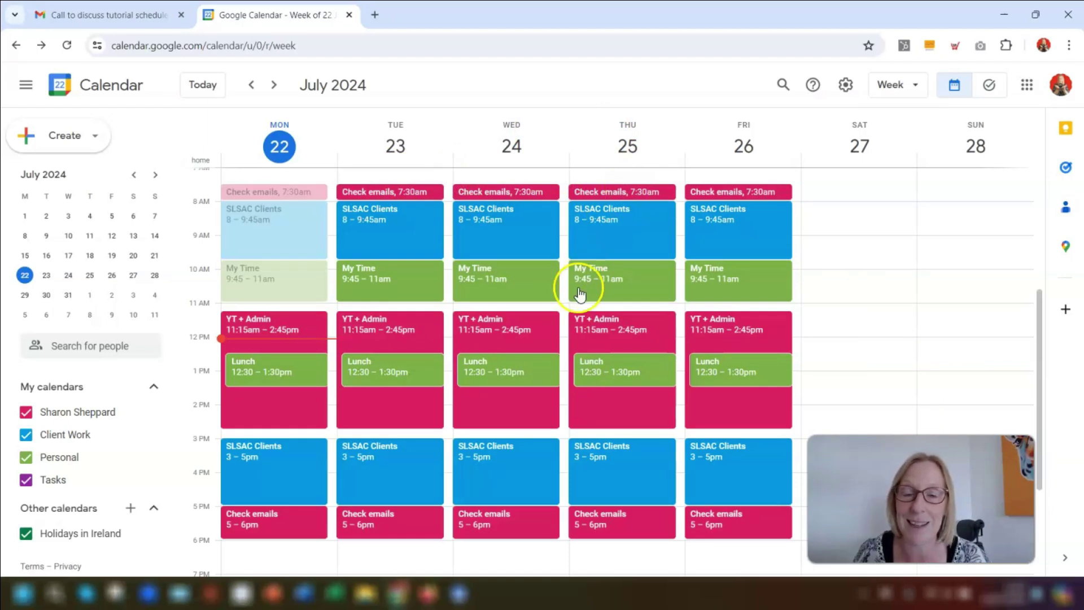
pyautogui.click(916, 86)
pyautogui.click(900, 328)
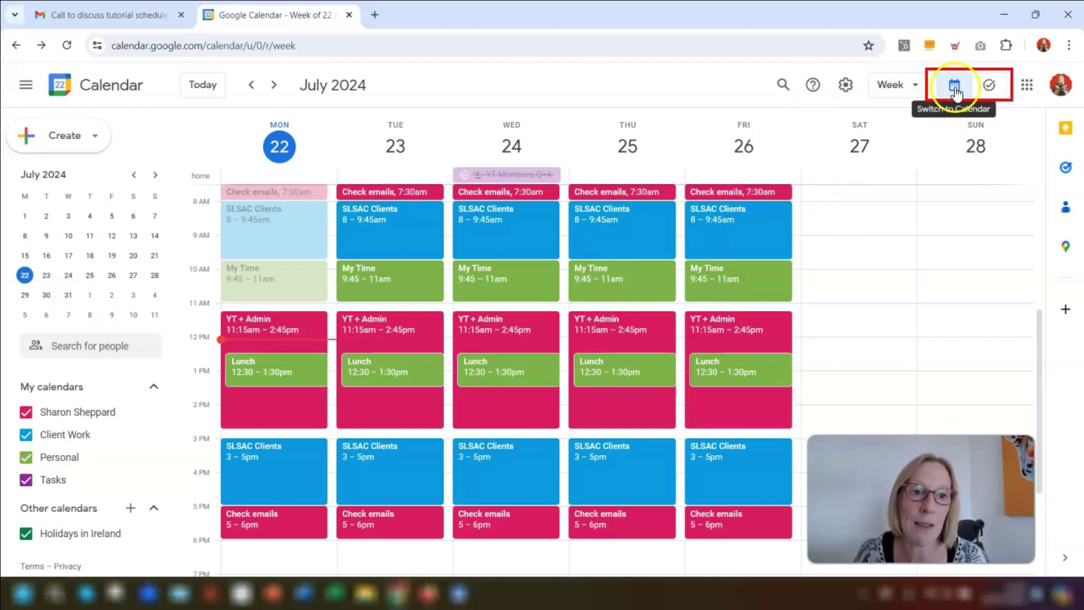
# - Switch to the Tasks view to review the task lists and return to the calendar
pyautogui.click(992, 90)
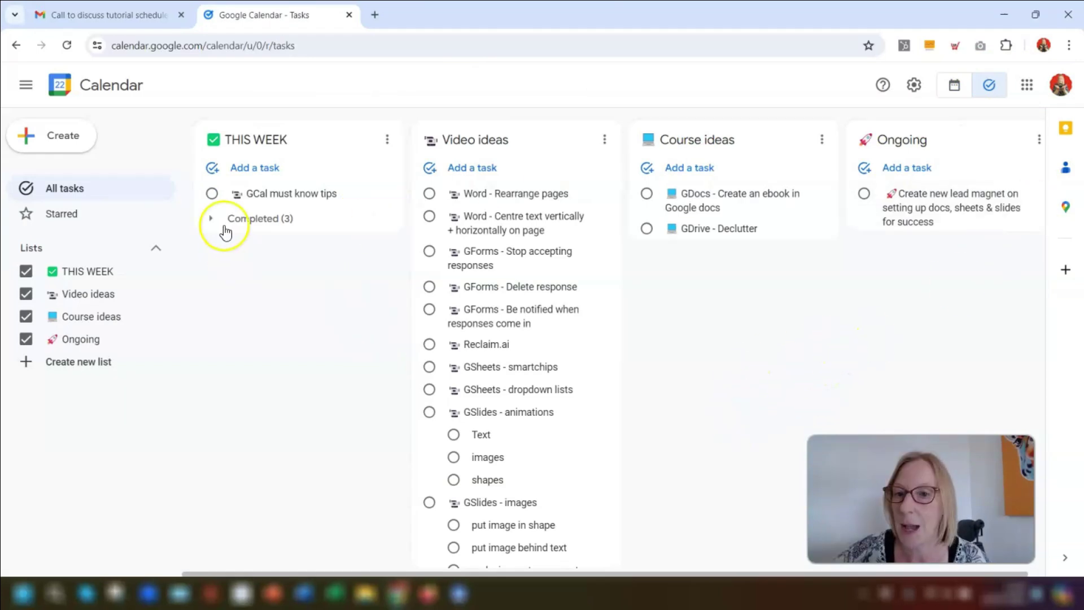
pyautogui.click(951, 87)
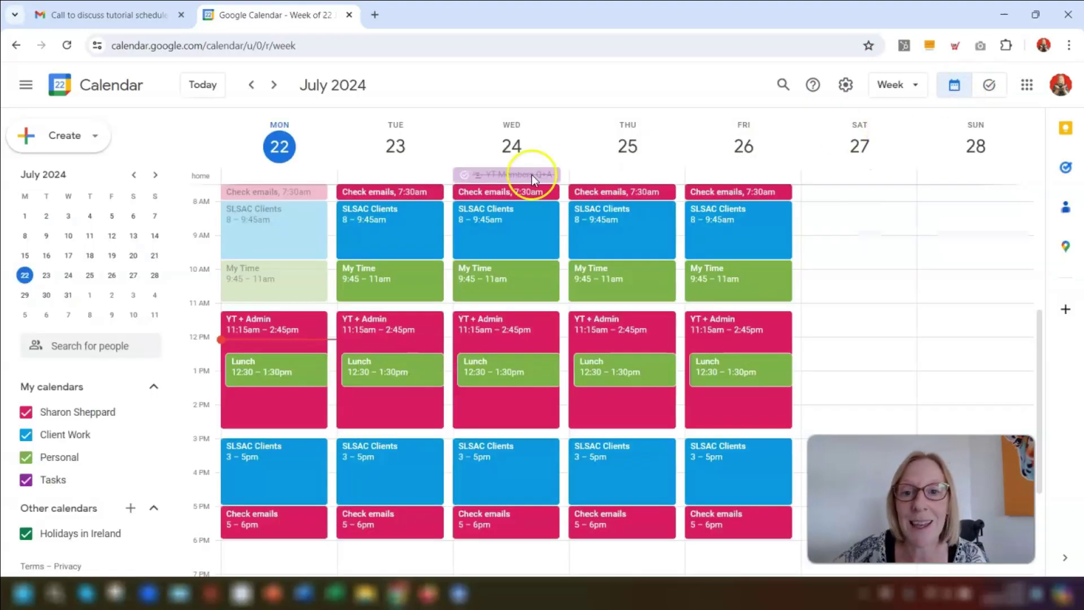